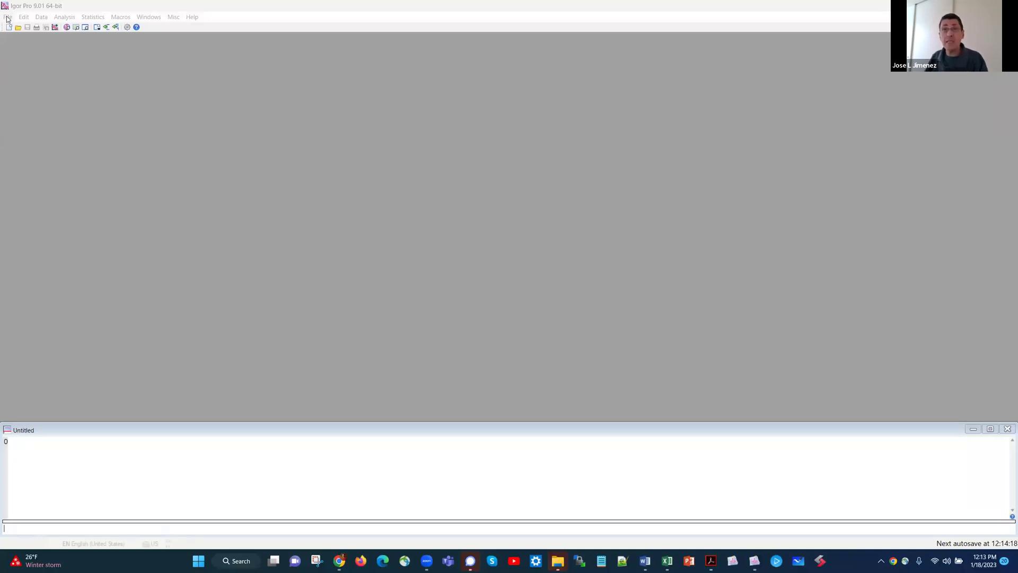
Load KinSim_v4.17.ipf as a procedure file in the experiment
{"action": "left_click", "coordinate": [8, 17]}
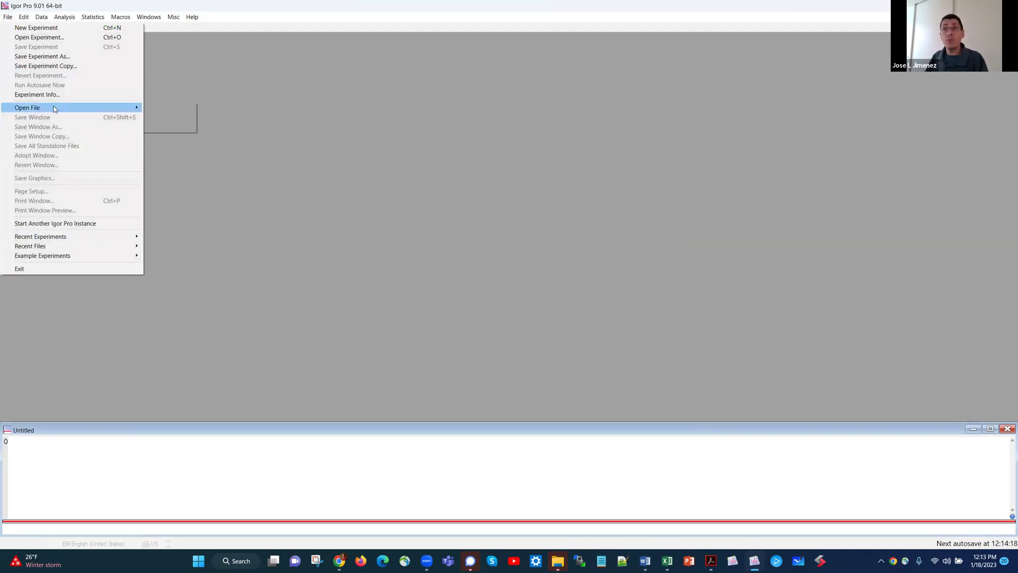
{"action": "mouse_move", "coordinate": [54, 109]}
{"action": "left_click", "coordinate": [174, 106]}
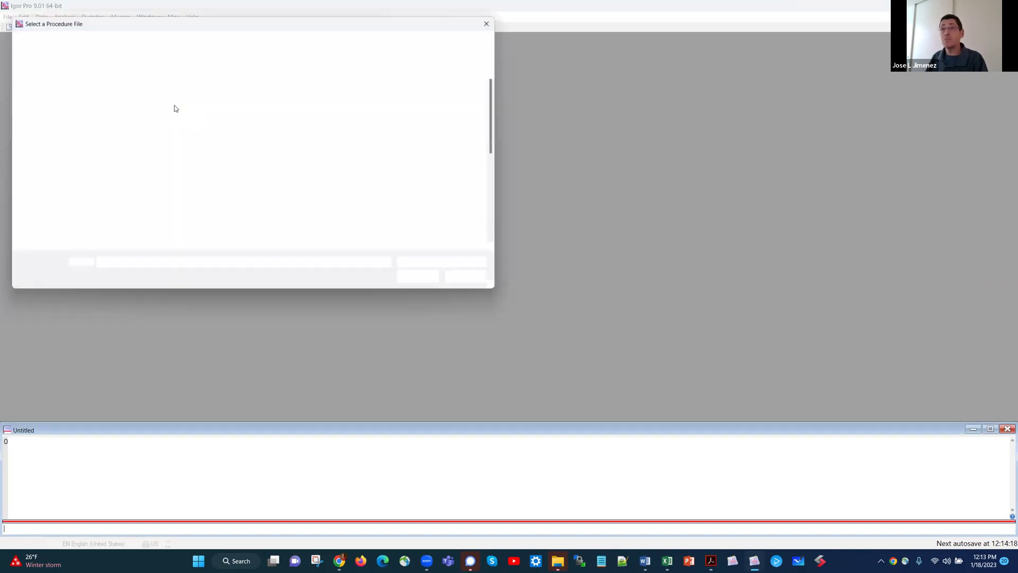
{"action": "scroll", "coordinate": [271, 156], "scroll_direction": "down", "scroll_amount": 5}
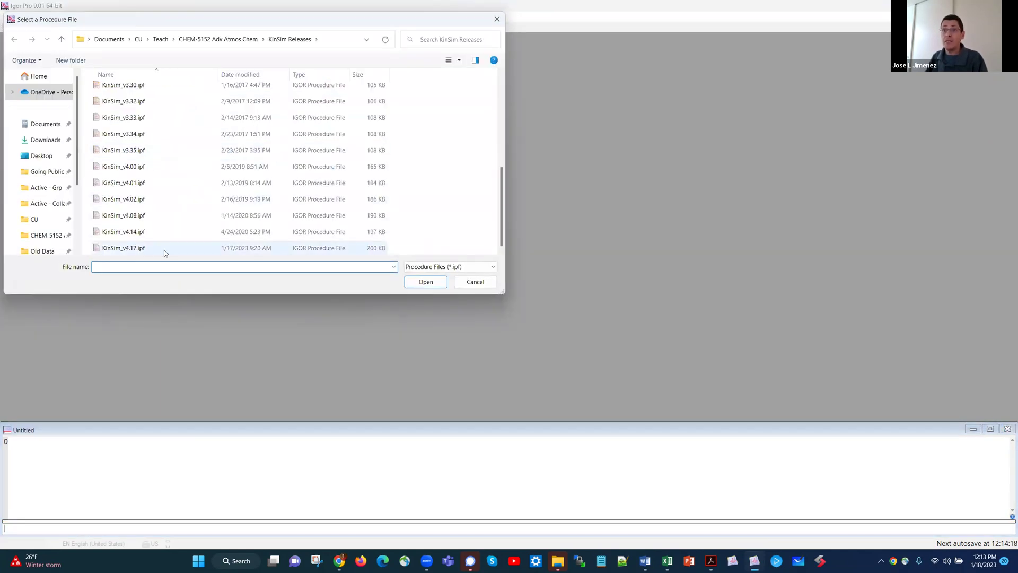
{"action": "double_click", "coordinate": [132, 248]}
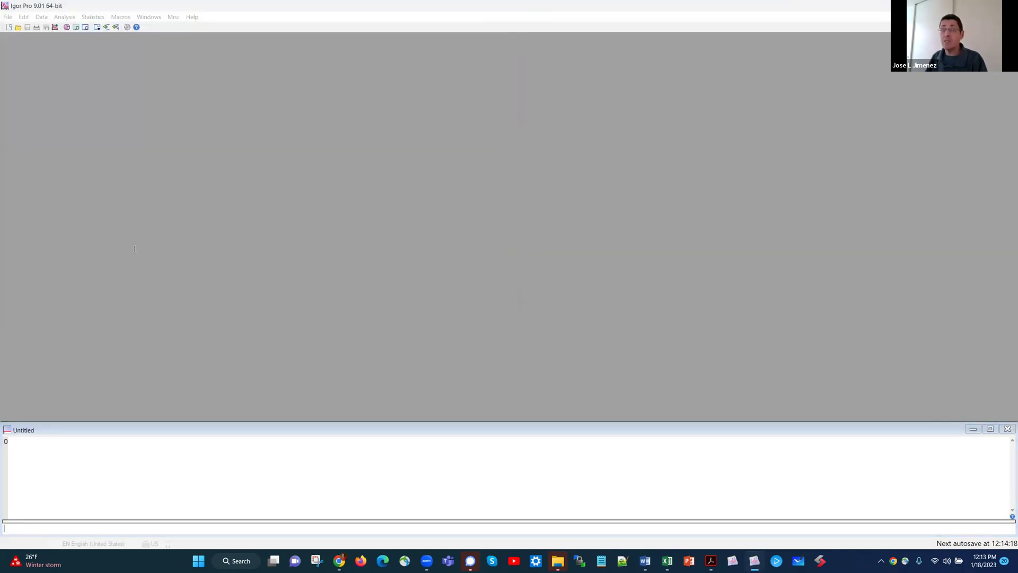
Reposition and then hide the KinSim_v4.17.ipf code window
{"action": "left_click_drag", "start_coordinate": [421, 45], "coordinate": [468, 71]}
{"action": "scroll", "coordinate": [468, 74], "scroll_direction": "down", "scroll_amount": 7}
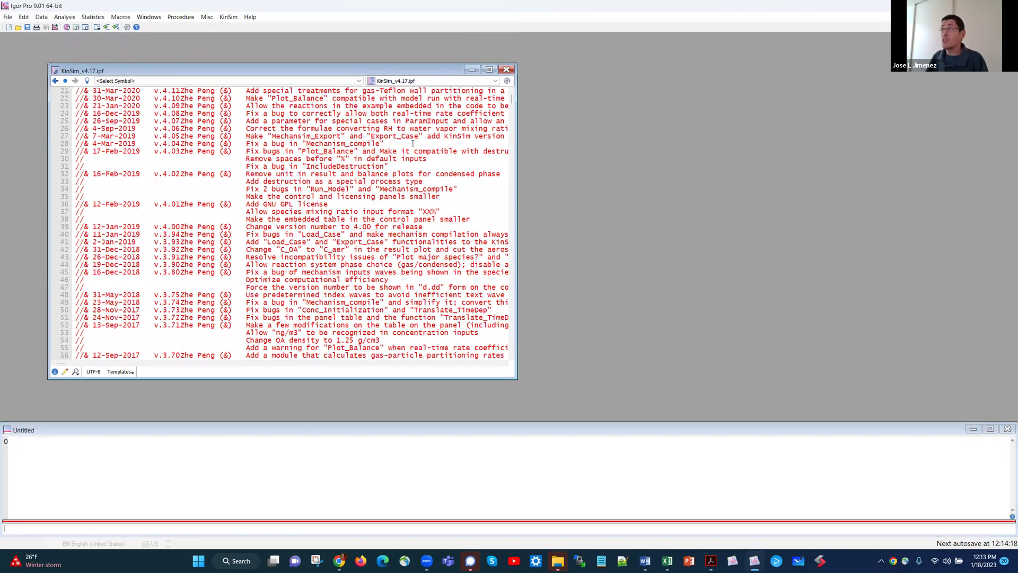
{"action": "right_click", "coordinate": [471, 70]}
{"action": "left_click", "coordinate": [479, 105]}
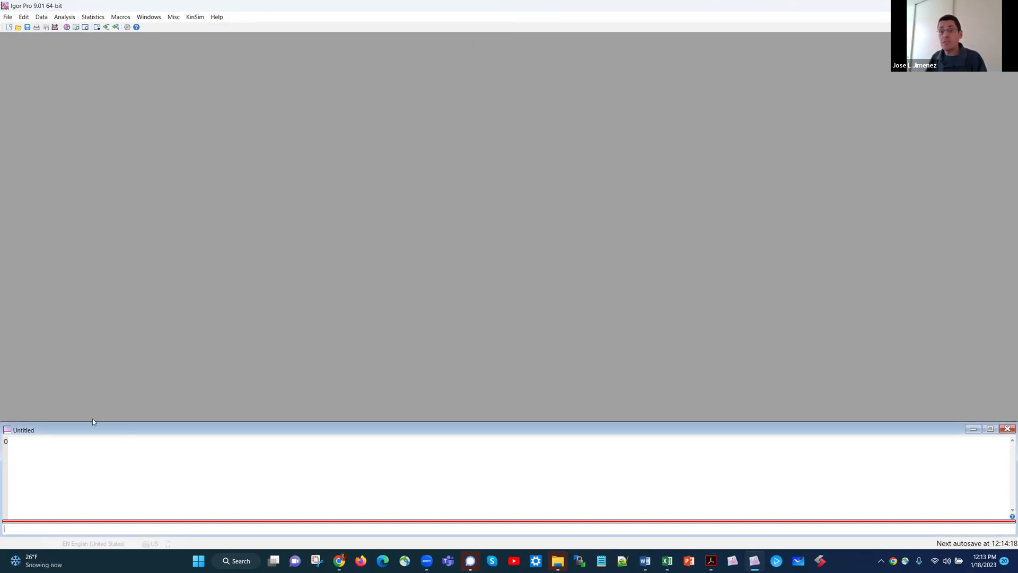
Show the KinSim control panel, accepting the licence and the new-panel notice
{"action": "left_click", "coordinate": [196, 18]}
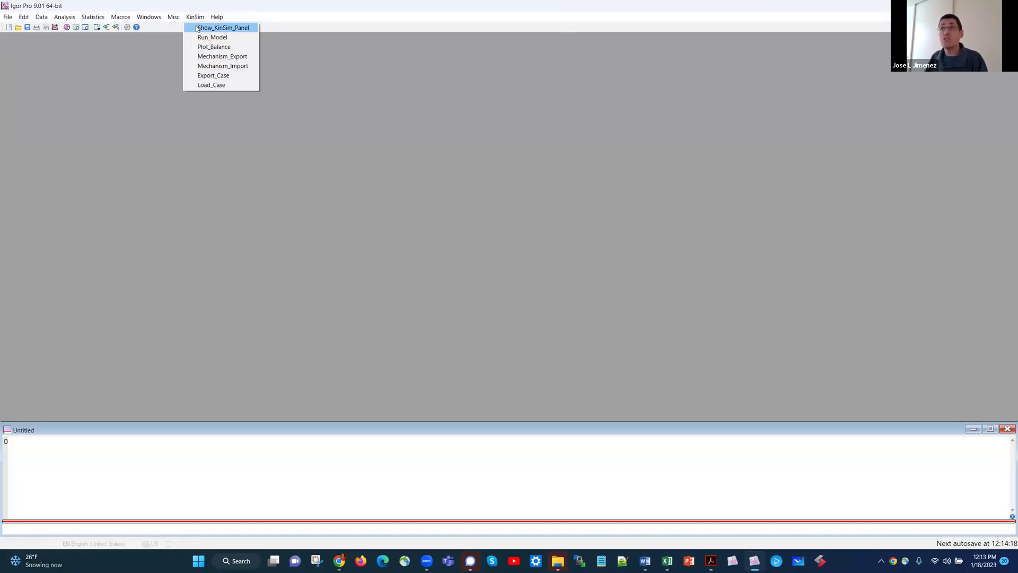
{"action": "left_click", "coordinate": [197, 27]}
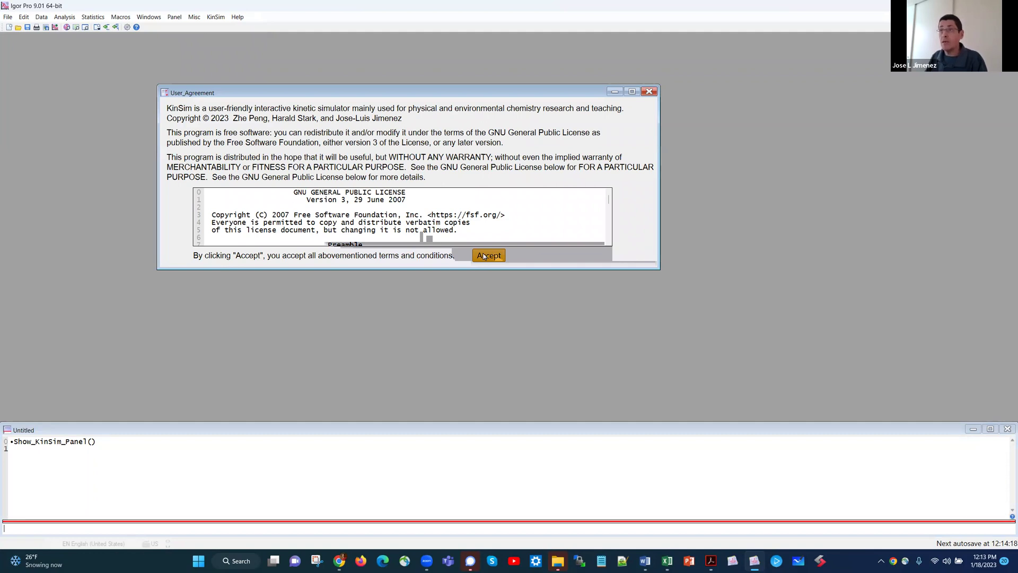
{"action": "left_click", "coordinate": [484, 256]}
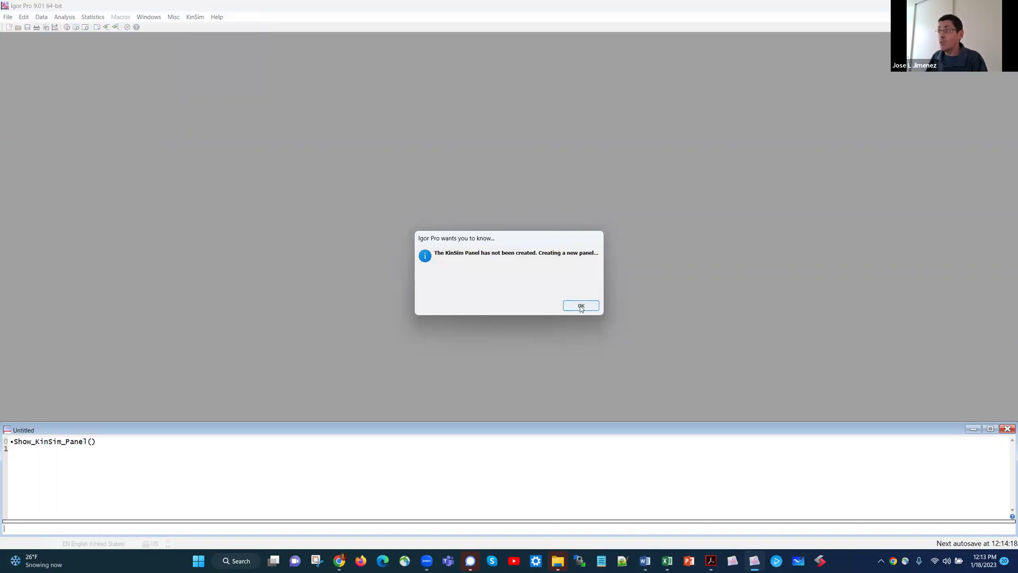
{"action": "left_click", "coordinate": [581, 308]}
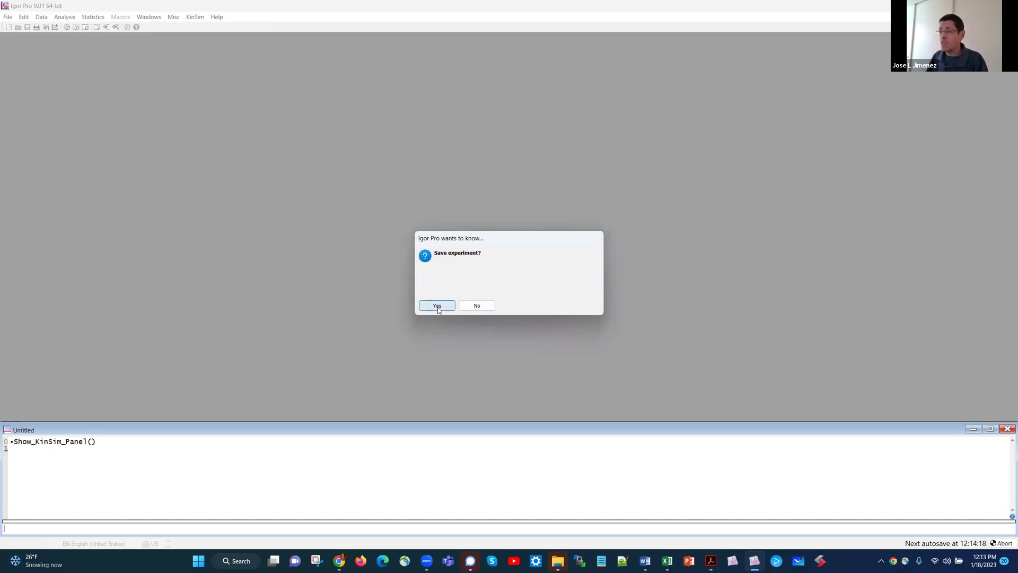
Save the experiment as Experiment.pxp, replacing the existing file
{"action": "left_click", "coordinate": [438, 308]}
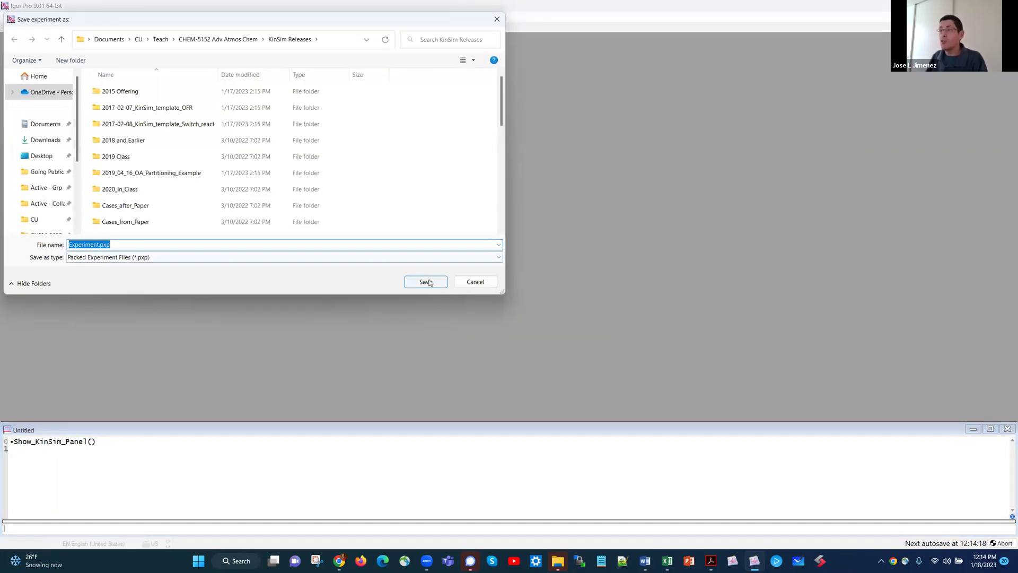
{"action": "left_click", "coordinate": [427, 282]}
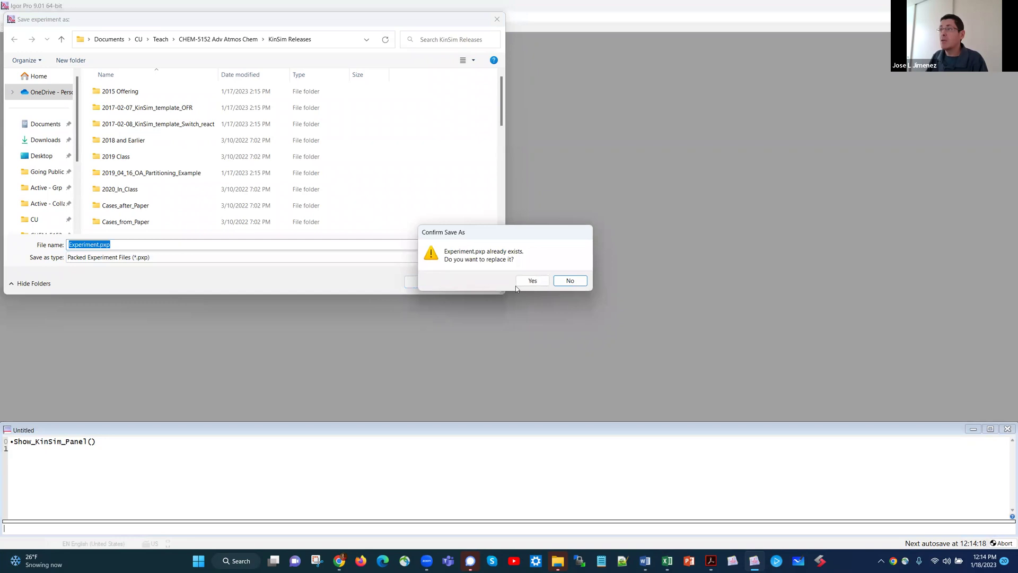
{"action": "left_click", "coordinate": [534, 285]}
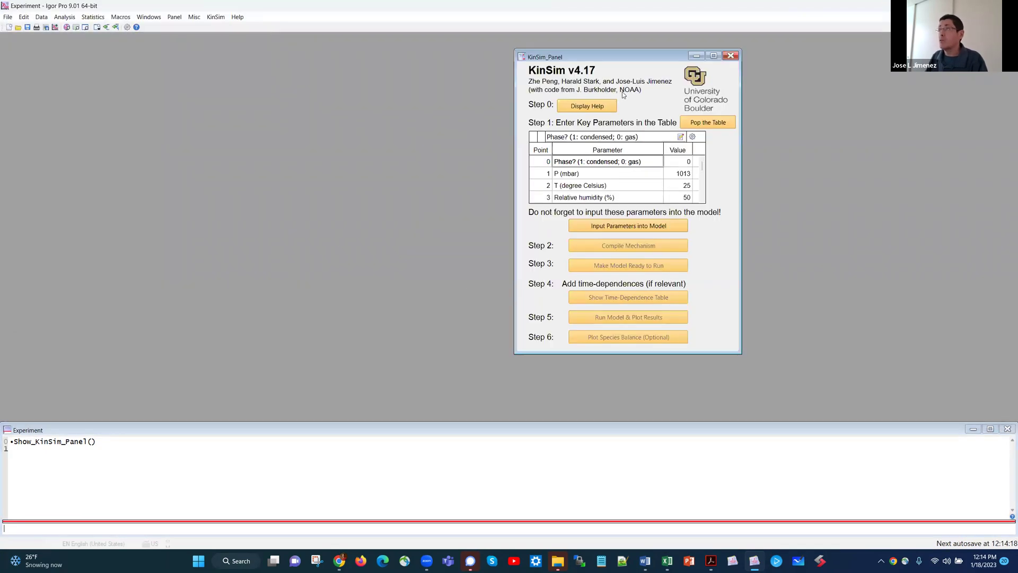
Move the KinSim panel to the top-left corner and open its Display Help document
{"action": "left_click_drag", "start_coordinate": [630, 51], "coordinate": [83, 40]}
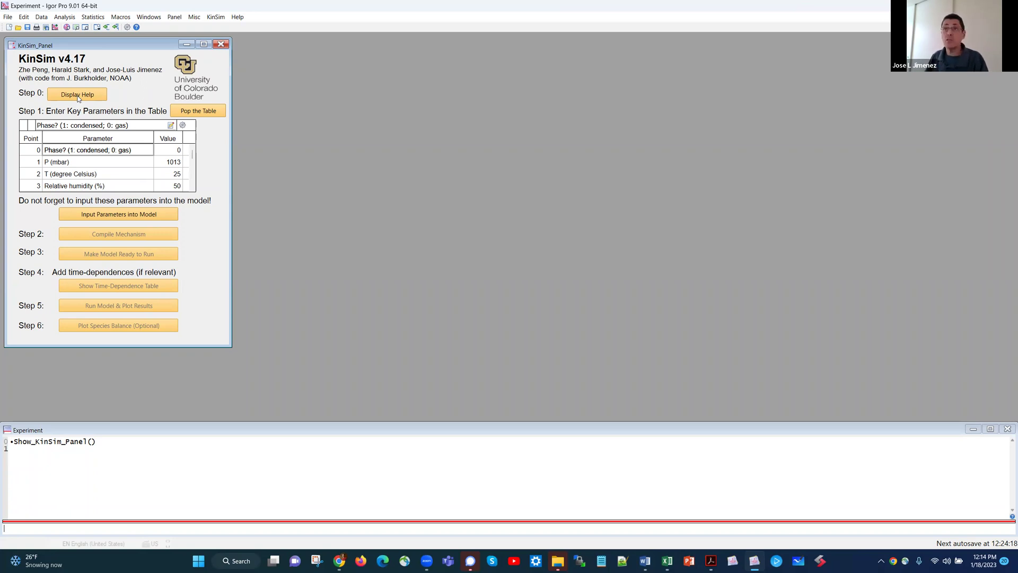
{"action": "left_click", "coordinate": [77, 94]}
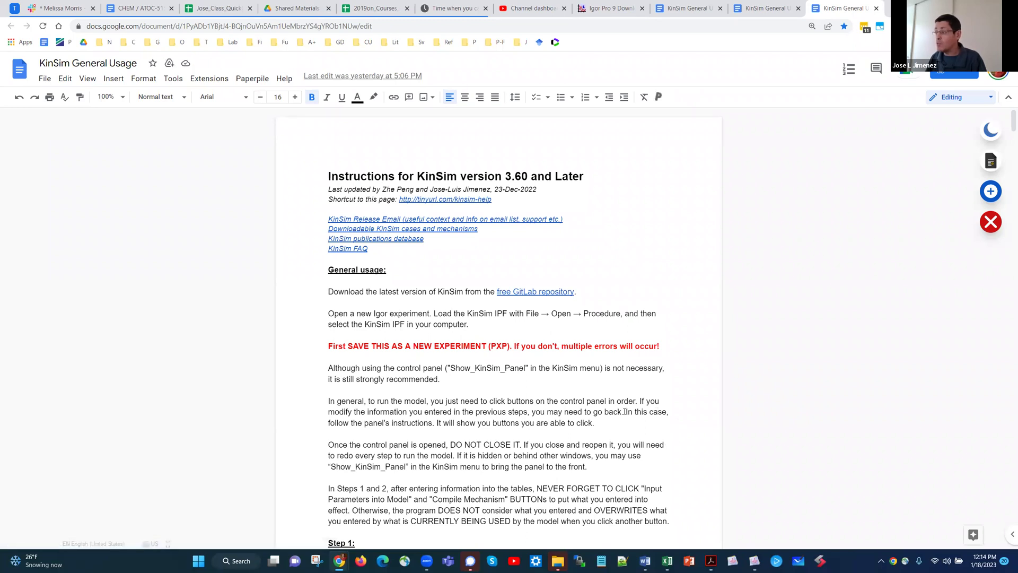
Select 'In this case,' in the help doc, cancel a comment, and return to Igor Pro
{"action": "left_click_drag", "start_coordinate": [624, 412], "coordinate": [670, 412]}
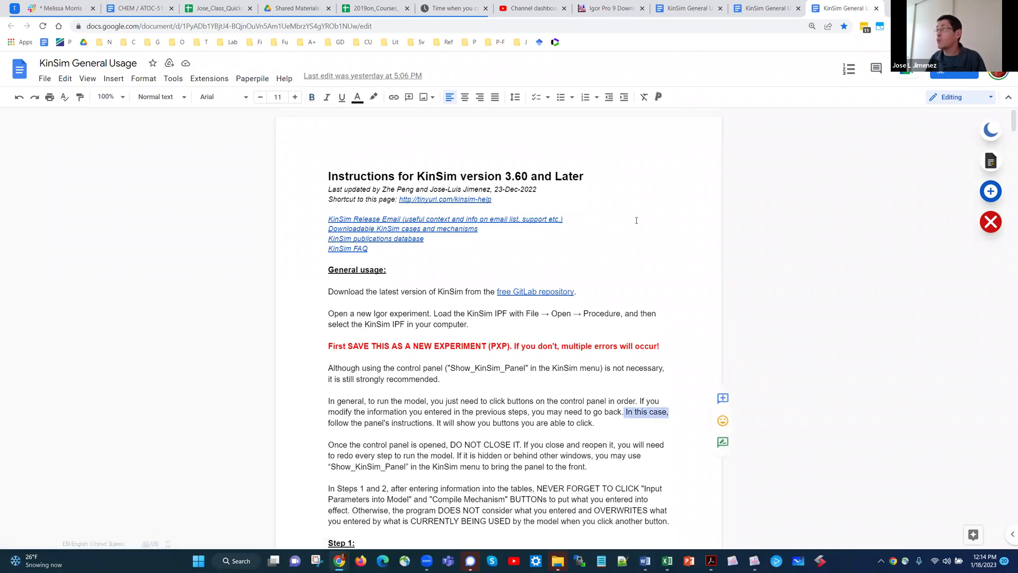
{"action": "left_click", "coordinate": [408, 98]}
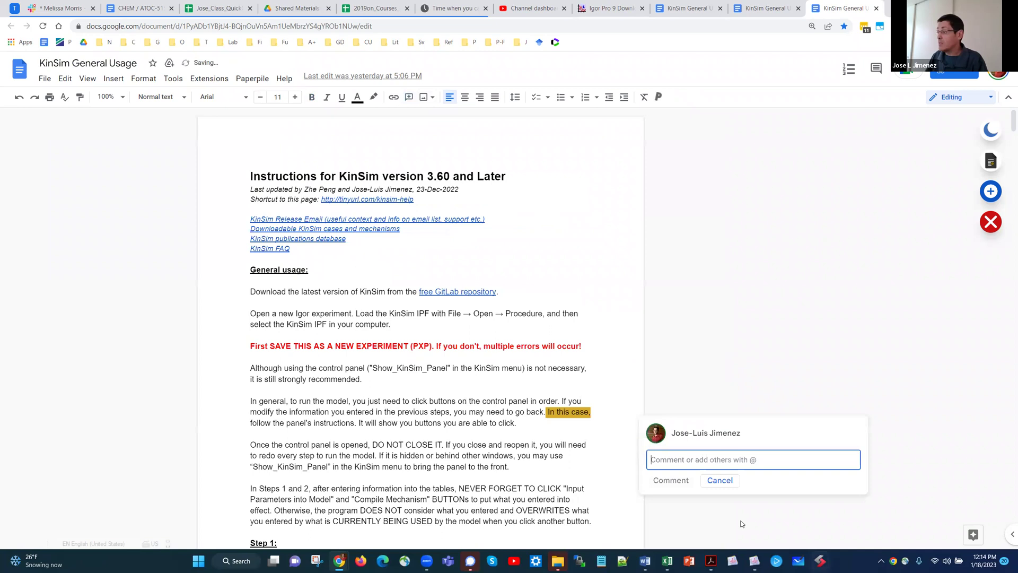
{"action": "left_click", "coordinate": [721, 481]}
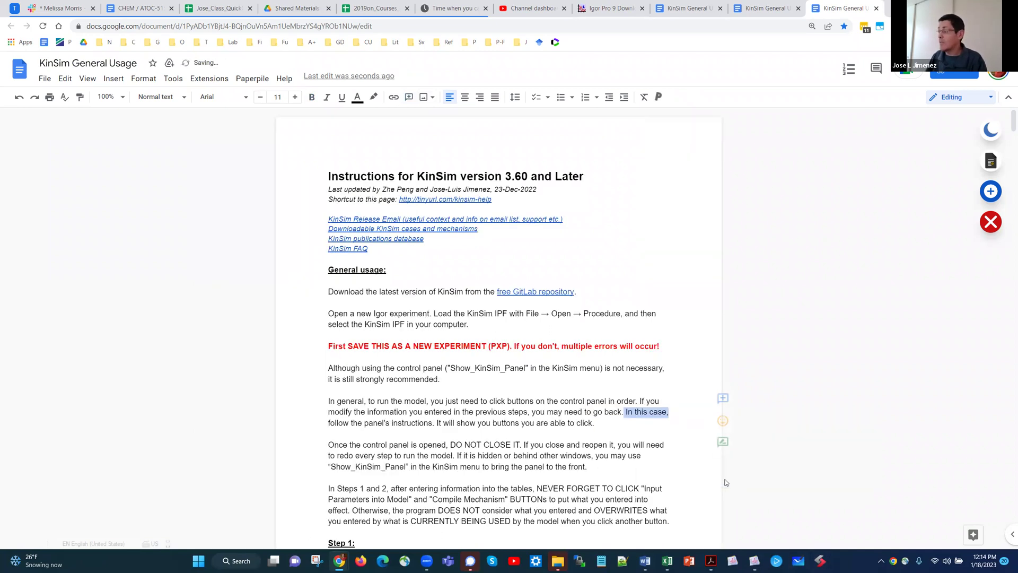
{"action": "key", "text": "alt+Tab"}
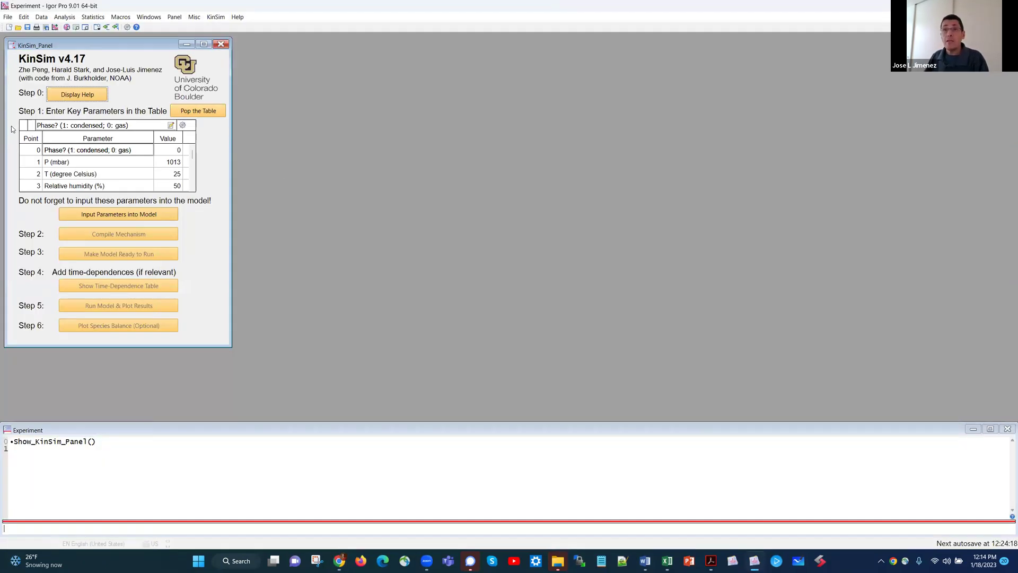
Select the pressure, temperature and humidity rows and the 1013 mbar pressure value
{"action": "left_click", "coordinate": [64, 163]}
{"action": "left_click", "coordinate": [67, 175]}
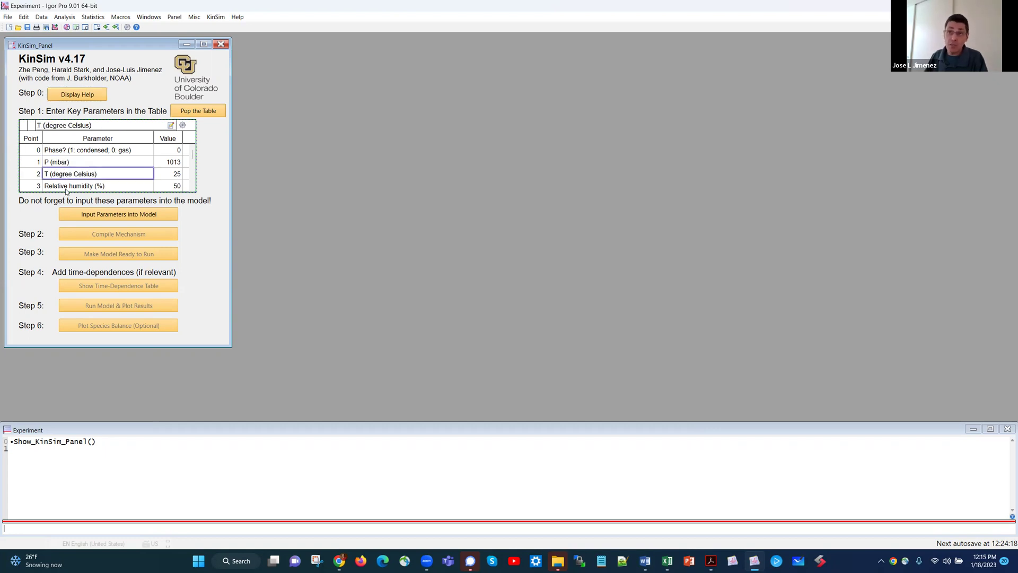
{"action": "left_click", "coordinate": [67, 187]}
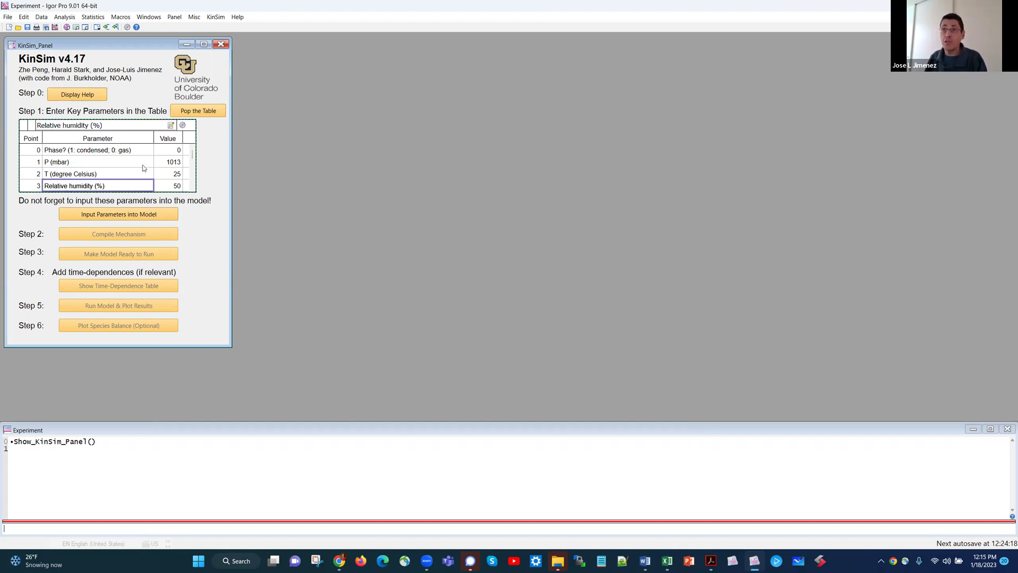
{"action": "left_click", "coordinate": [168, 166]}
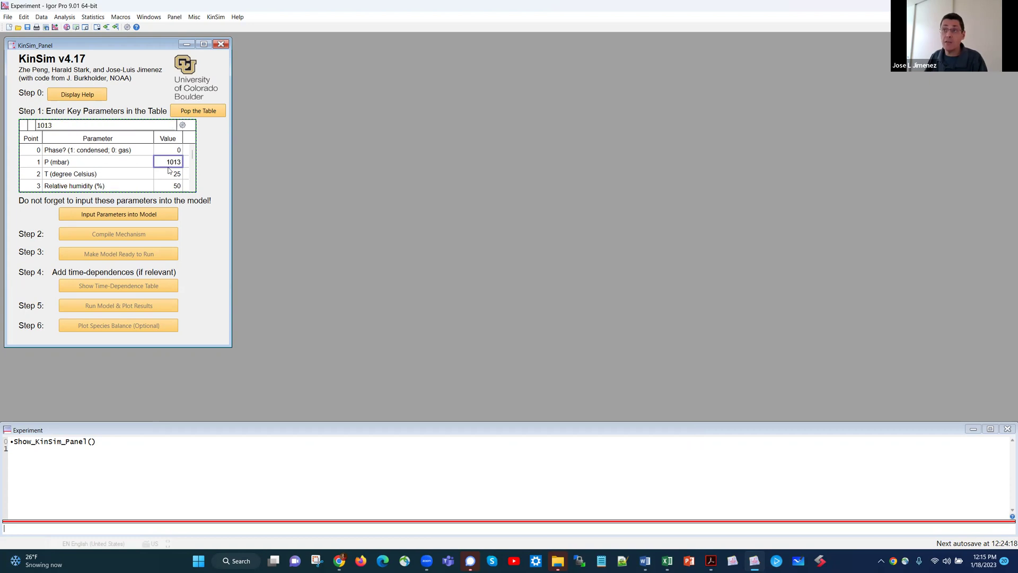
{"action": "scroll", "coordinate": [169, 170], "scroll_direction": "down", "scroll_amount": 4}
{"action": "scroll", "coordinate": [169, 169], "scroll_direction": "up", "scroll_amount": 4}
Pop the parameters table into its own compact window beside the panel, narrowing the Parameter column
{"action": "left_click", "coordinate": [198, 110]}
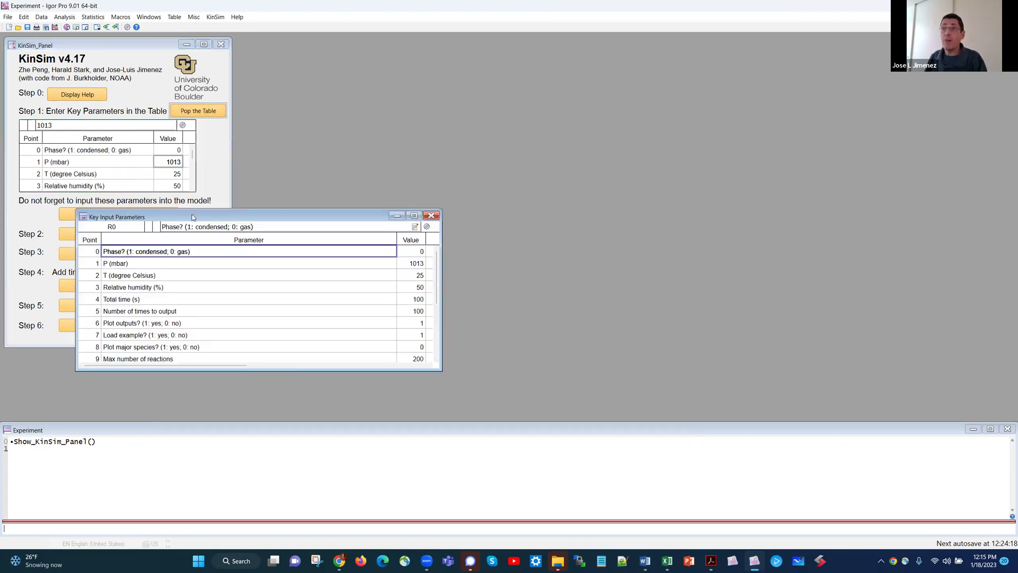
{"action": "left_click_drag", "start_coordinate": [192, 217], "coordinate": [350, 43]}
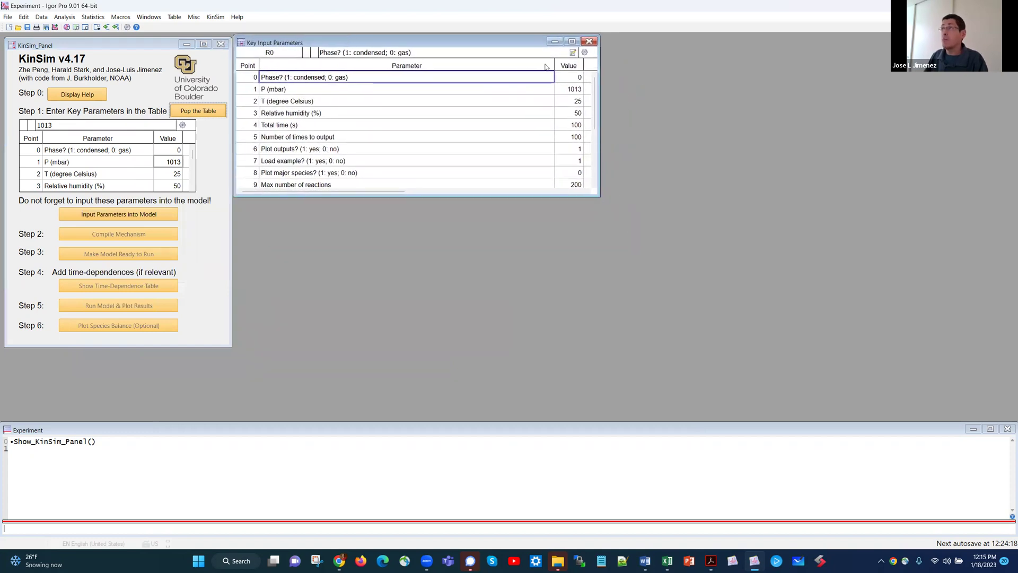
{"action": "left_click_drag", "start_coordinate": [555, 65], "coordinate": [377, 65]}
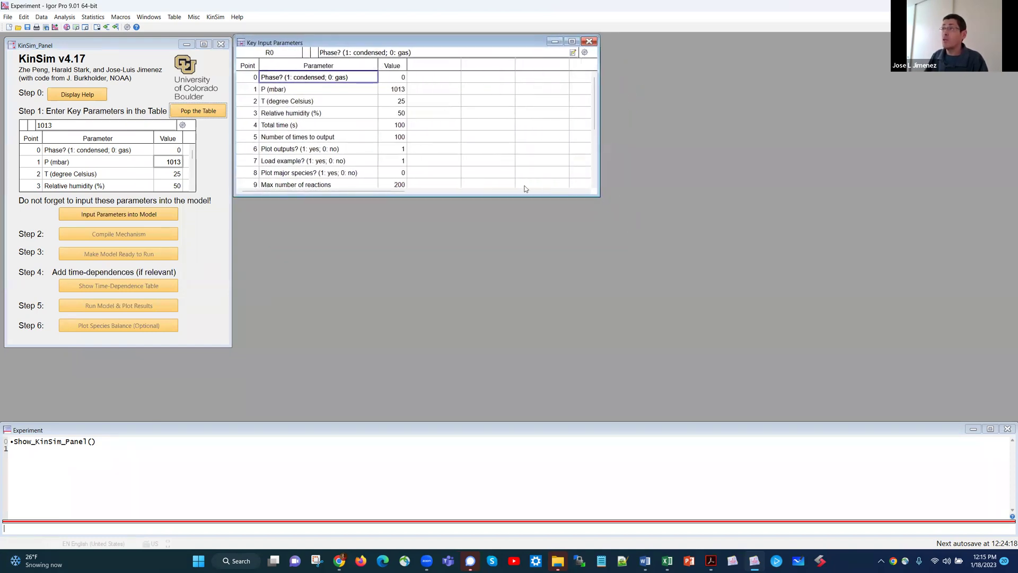
{"action": "left_click_drag", "start_coordinate": [570, 196], "coordinate": [411, 208]}
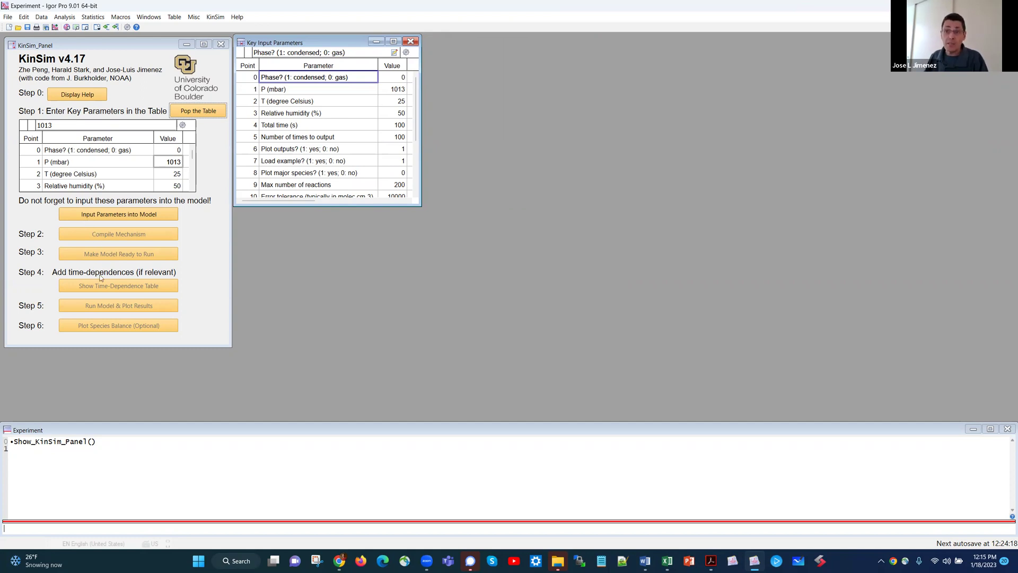
Send key parameters, compile the NO/O3 mechanism and compute initial concentrations, arranging both tables
{"action": "left_click", "coordinate": [101, 217]}
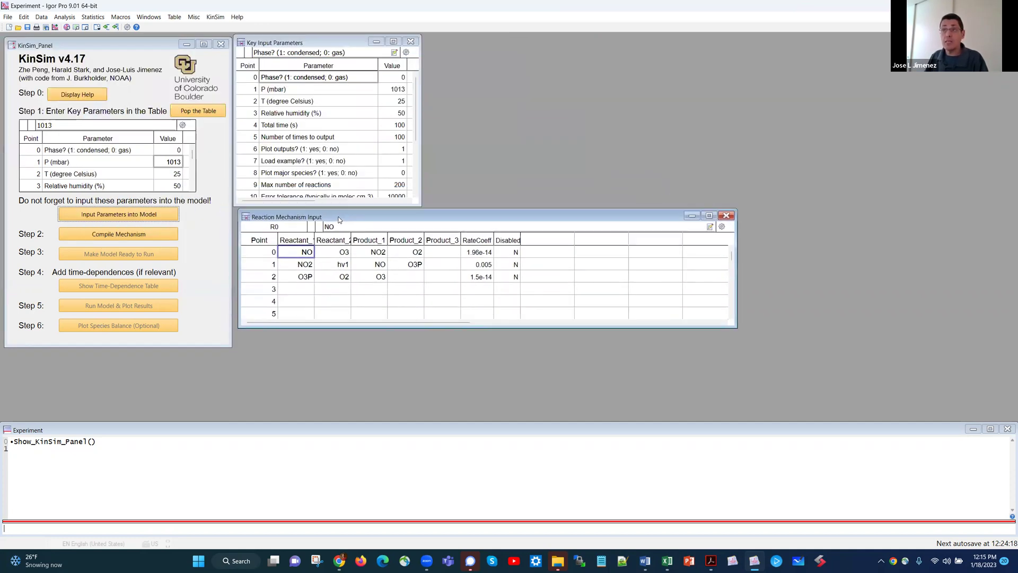
{"action": "left_click_drag", "start_coordinate": [729, 328], "coordinate": [540, 309]}
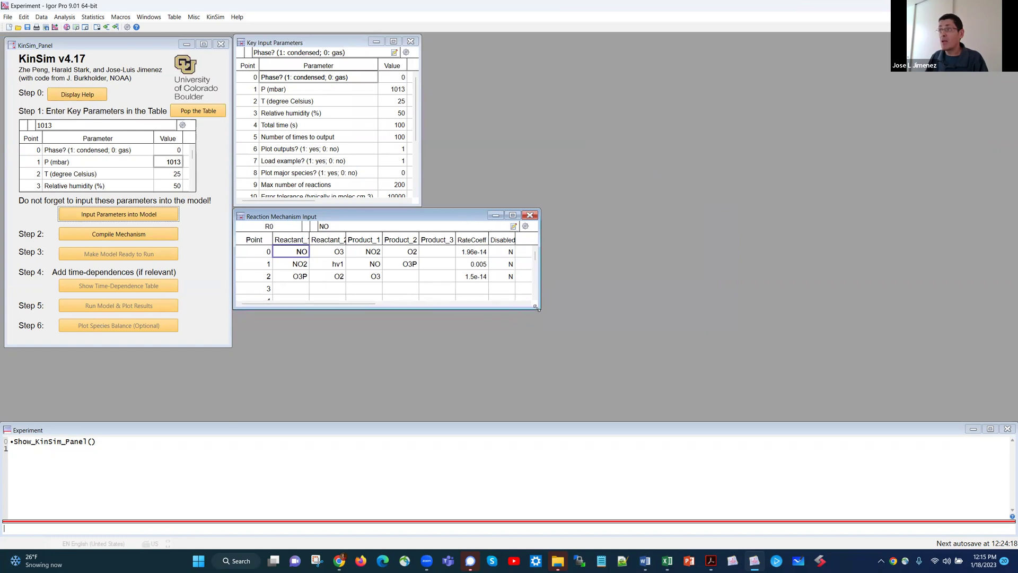
{"action": "left_click", "coordinate": [104, 233]}
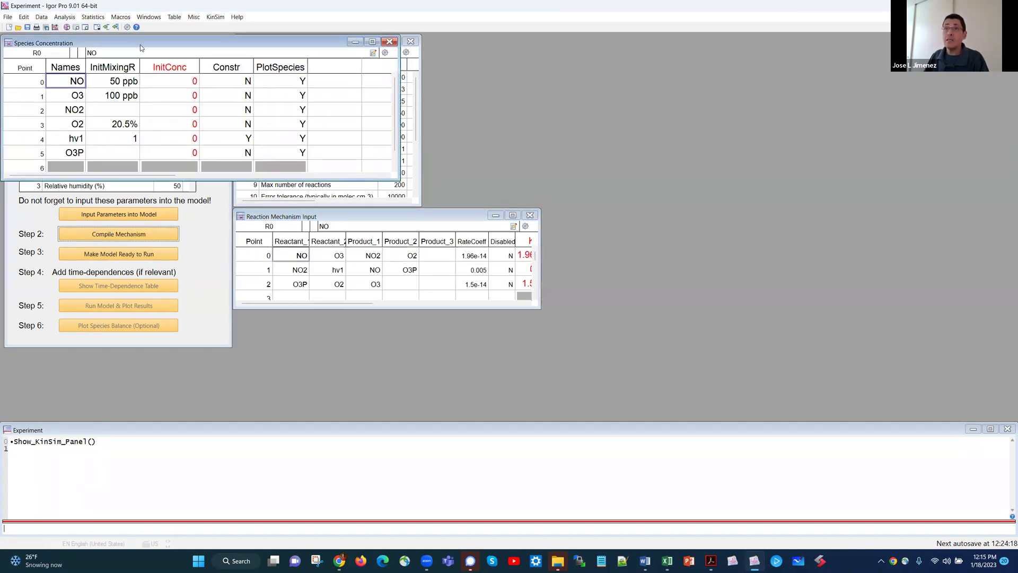
{"action": "left_click_drag", "start_coordinate": [140, 44], "coordinate": [371, 322]}
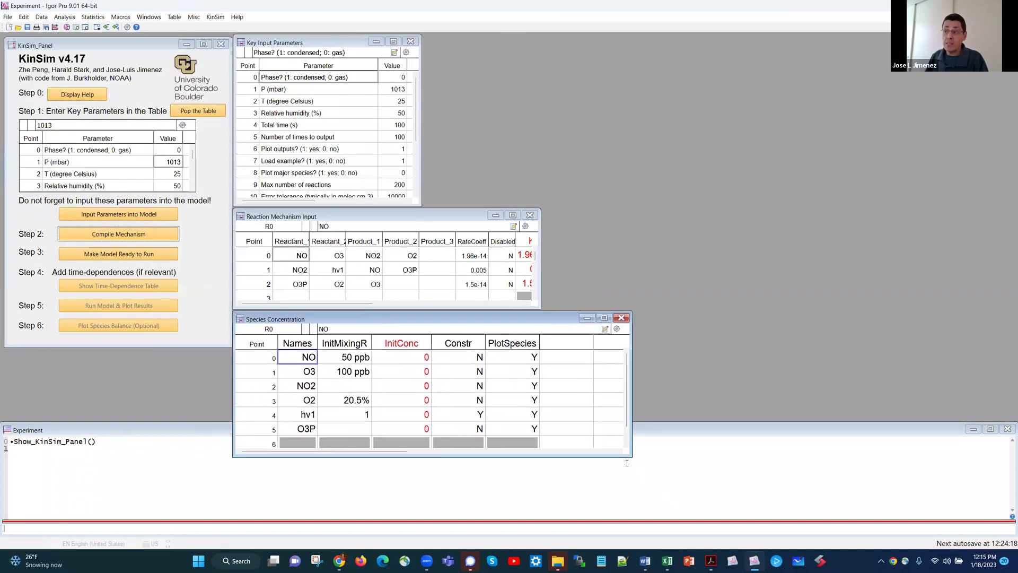
{"action": "left_click_drag", "start_coordinate": [631, 457], "coordinate": [549, 460]}
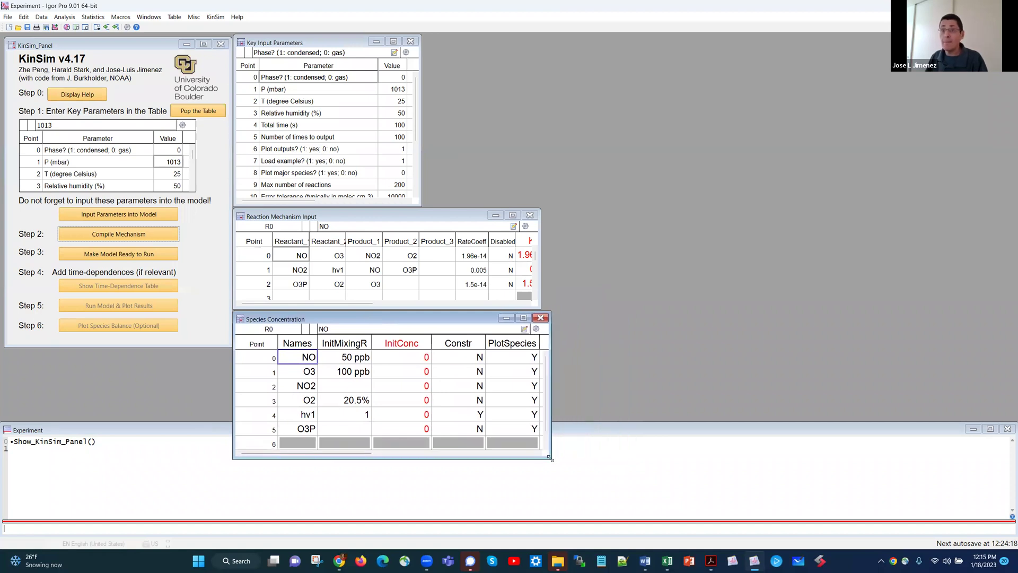
{"action": "left_click", "coordinate": [108, 254]}
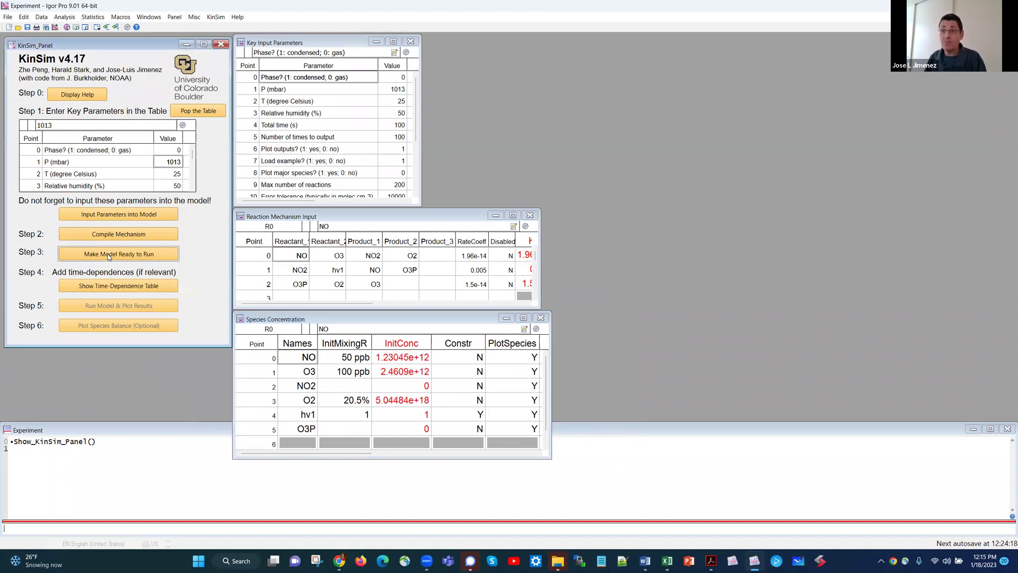
Show the constrained-species time-dependence table, resize it, and move it to the right
{"action": "left_click", "coordinate": [81, 286]}
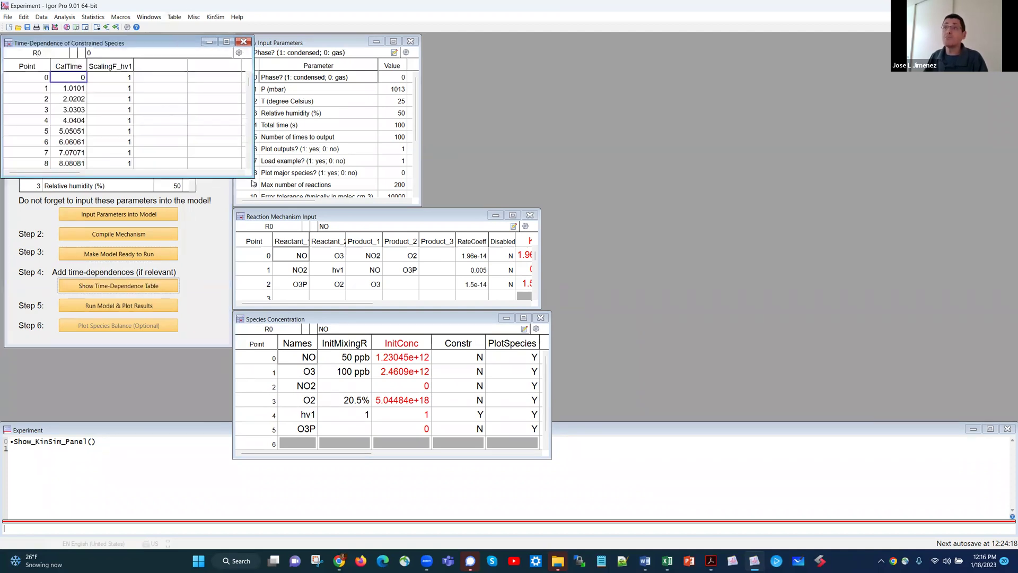
{"action": "left_click_drag", "start_coordinate": [253, 175], "coordinate": [172, 206]}
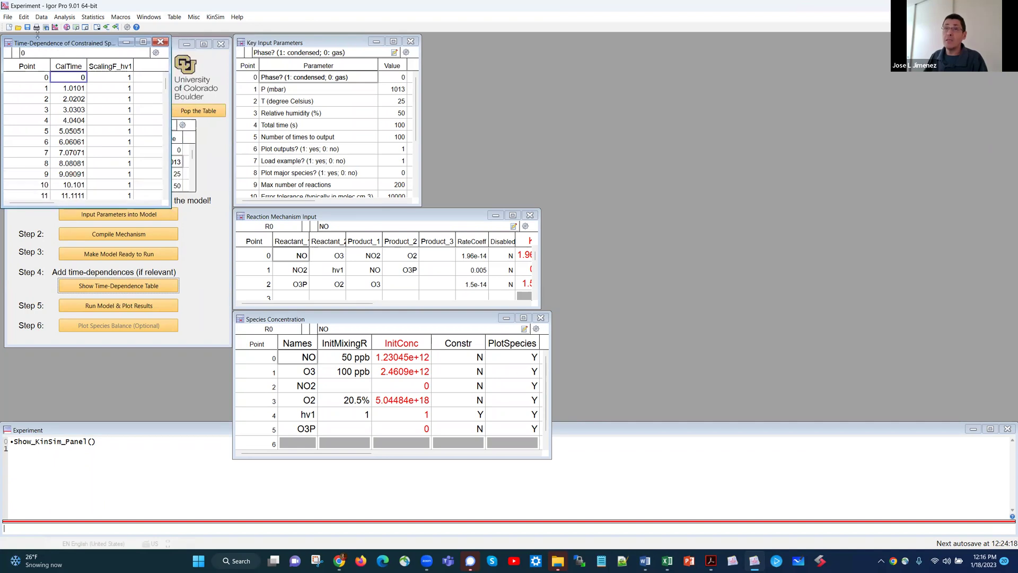
{"action": "left_click_drag", "start_coordinate": [45, 42], "coordinate": [467, 41]}
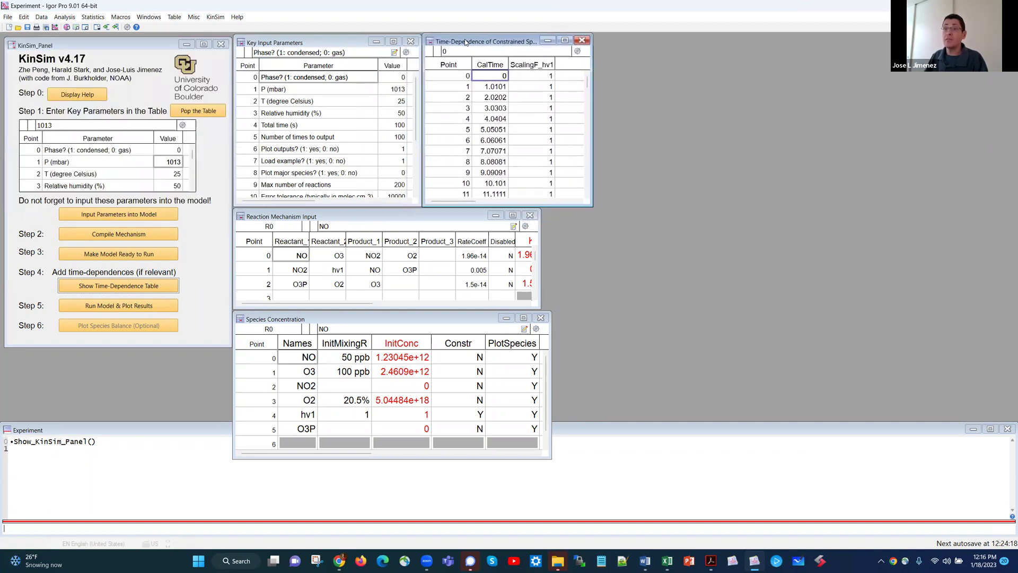
Run the model and position and enlarge the NO, O3 and NO2 results graph
{"action": "left_click", "coordinate": [111, 306]}
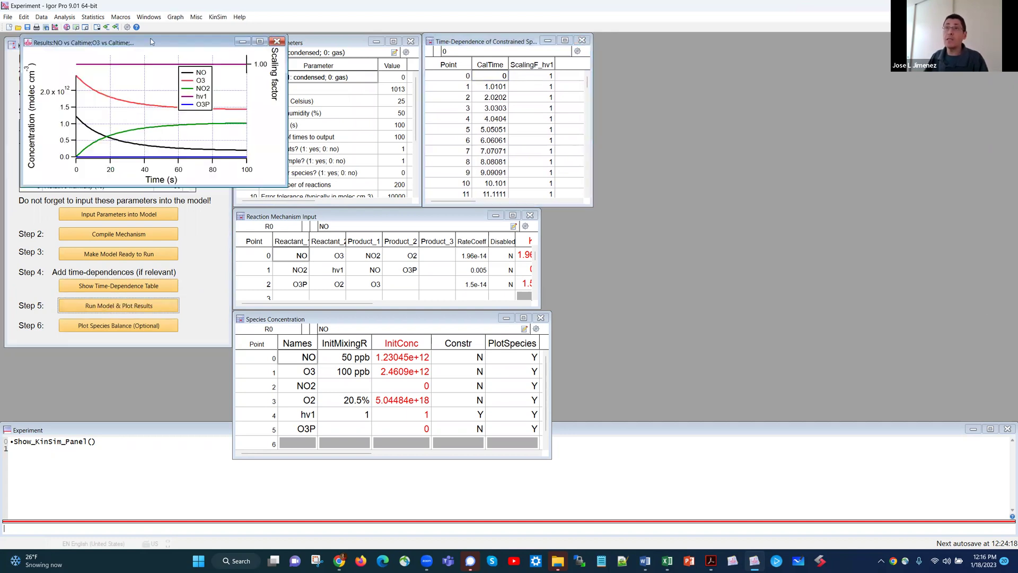
{"action": "left_click_drag", "start_coordinate": [151, 42], "coordinate": [157, 69]}
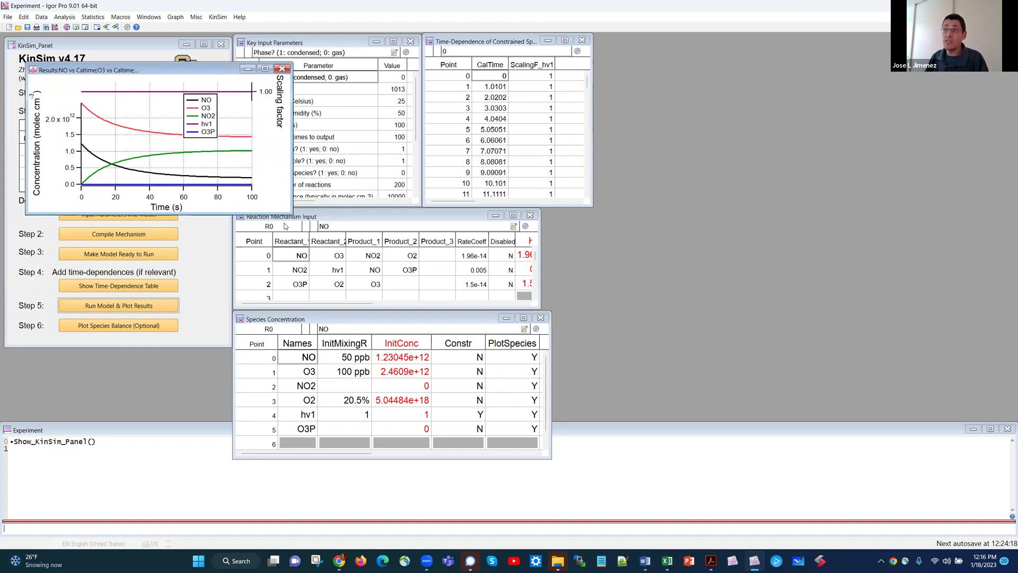
{"action": "left_click_drag", "start_coordinate": [290, 212], "coordinate": [474, 351]}
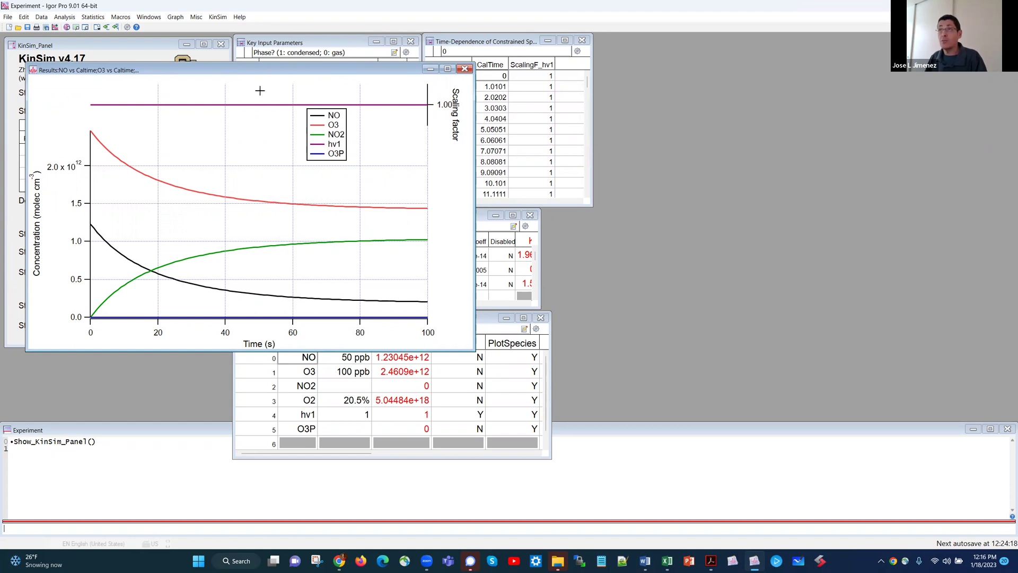
{"action": "left_click_drag", "start_coordinate": [253, 76], "coordinate": [294, 158]}
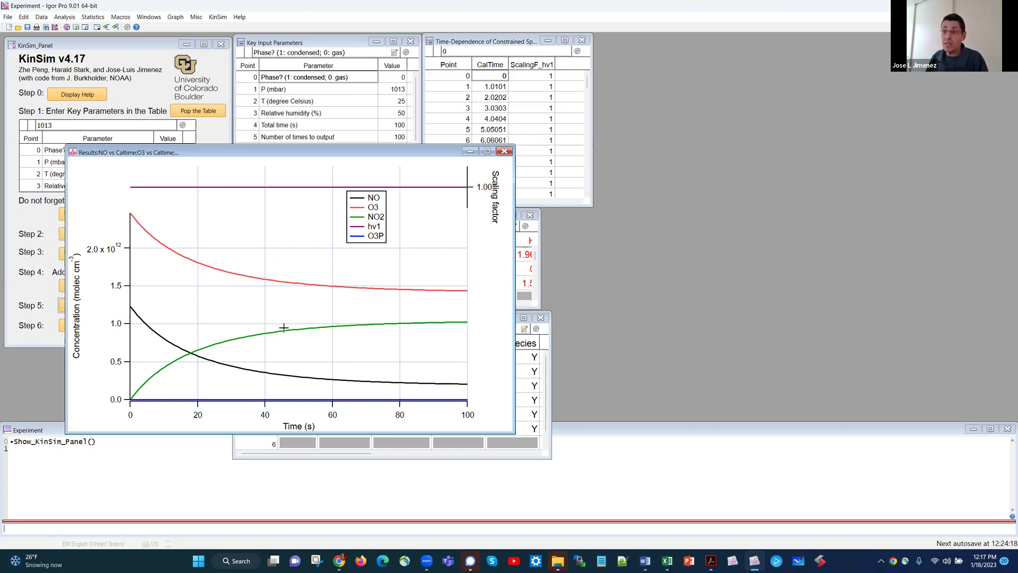
{"action": "left_click_drag", "start_coordinate": [207, 153], "coordinate": [155, 40]}
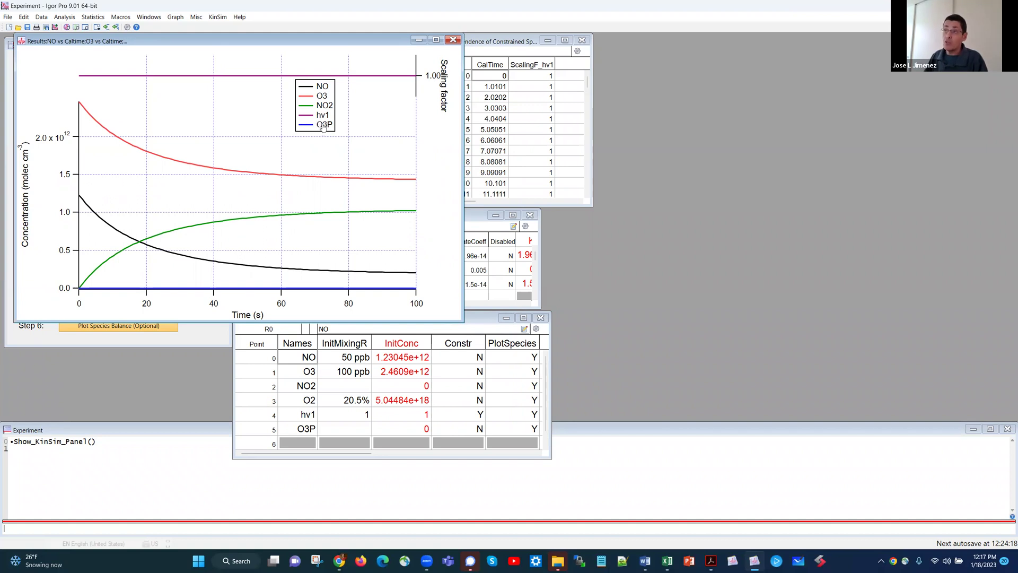
{"action": "double_click", "coordinate": [63, 214]}
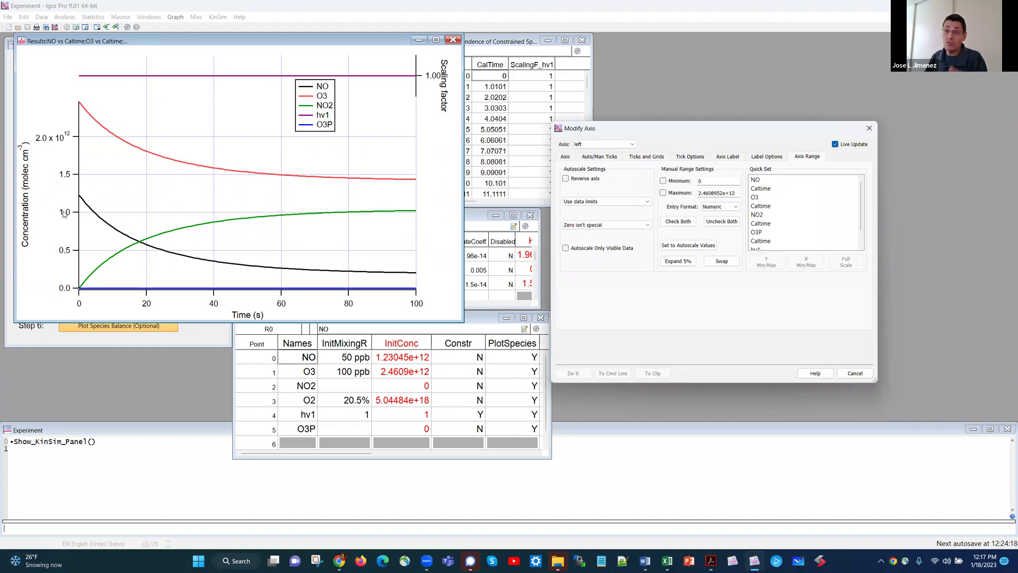
{"action": "left_click_drag", "start_coordinate": [644, 131], "coordinate": [340, 150]}
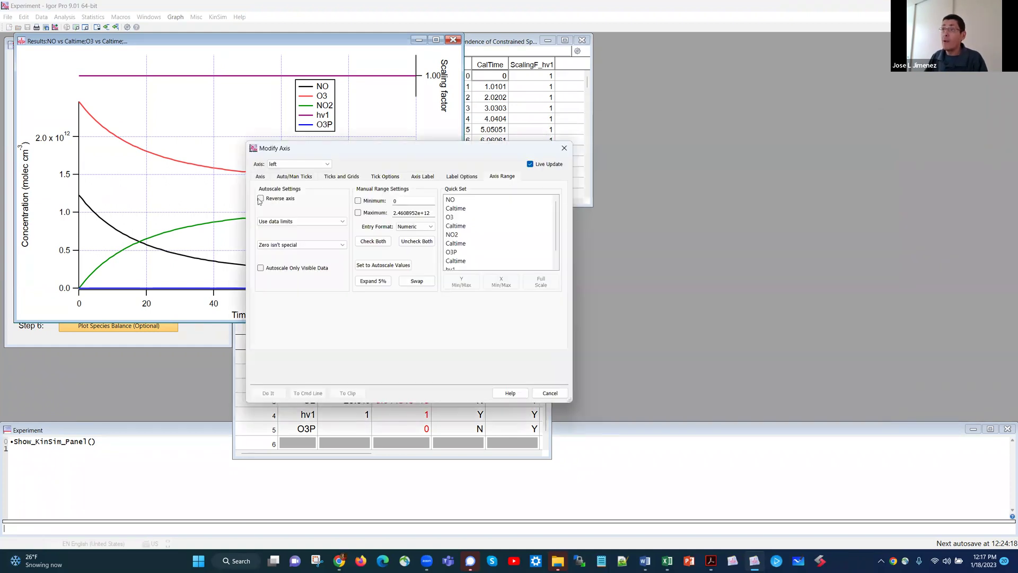
{"action": "left_click", "coordinate": [261, 176]}
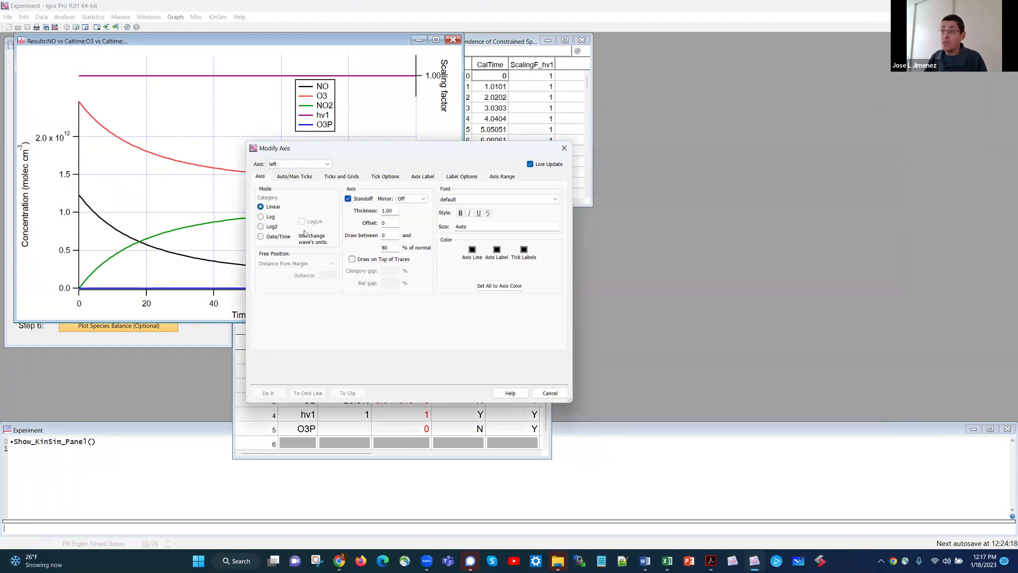
{"action": "left_click", "coordinate": [261, 217]}
{"action": "left_click_drag", "start_coordinate": [323, 153], "coordinate": [534, 193]}
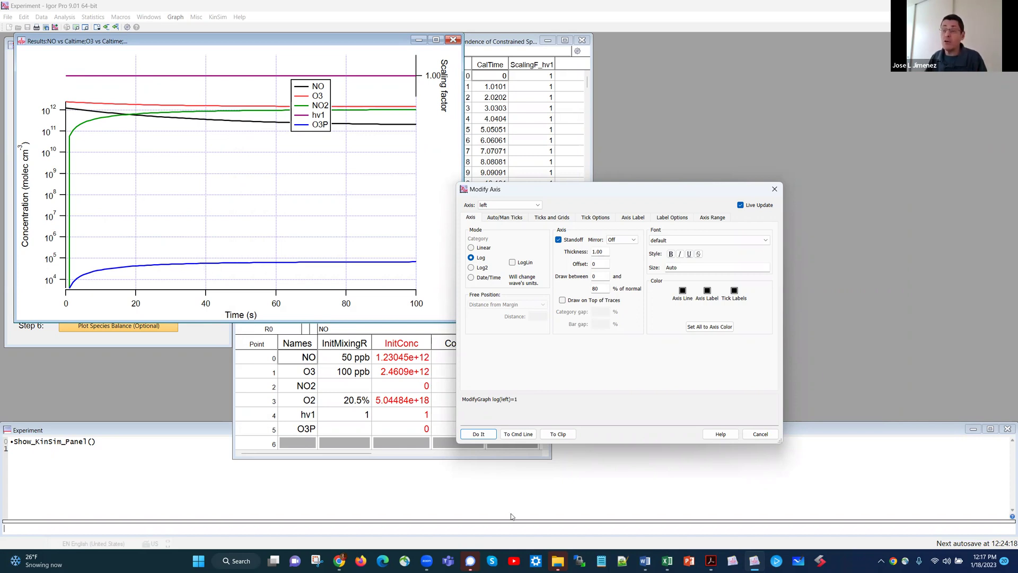
{"action": "left_click", "coordinate": [761, 434]}
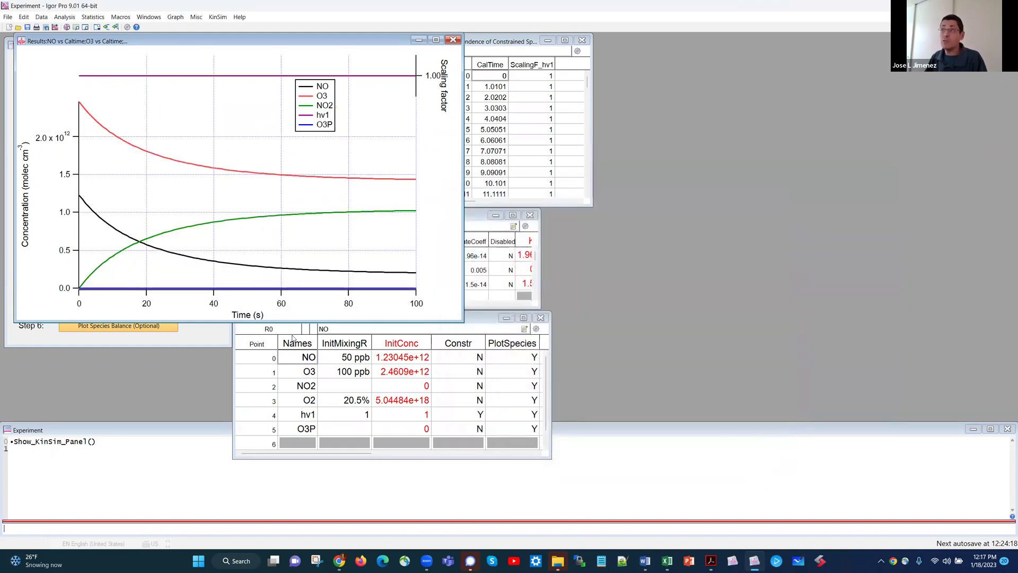
Shrink and move the results graph right, then plot the species balance for NO
{"action": "left_click_drag", "start_coordinate": [462, 320], "coordinate": [340, 307]}
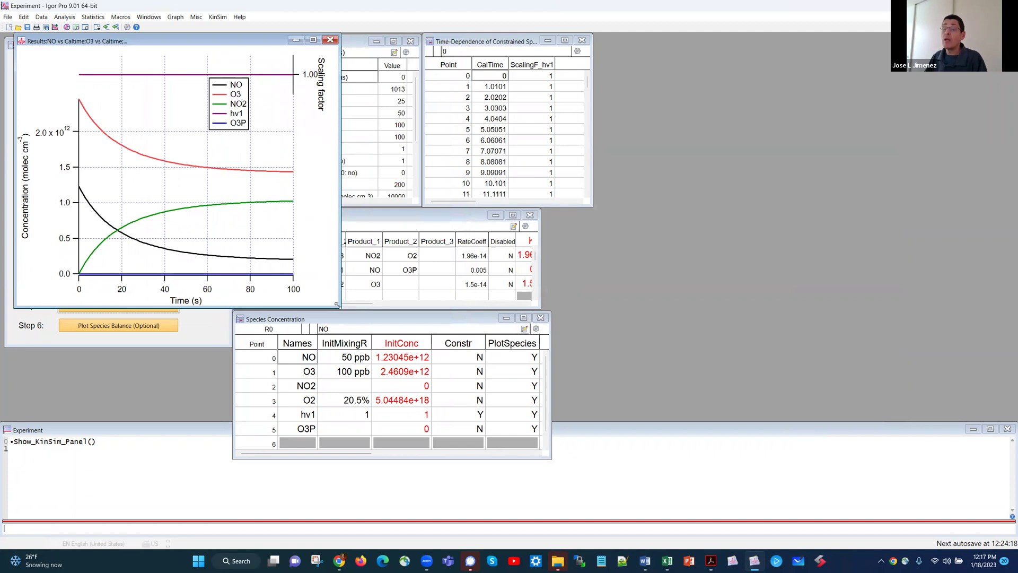
{"action": "left_click_drag", "start_coordinate": [140, 45], "coordinate": [727, 92]}
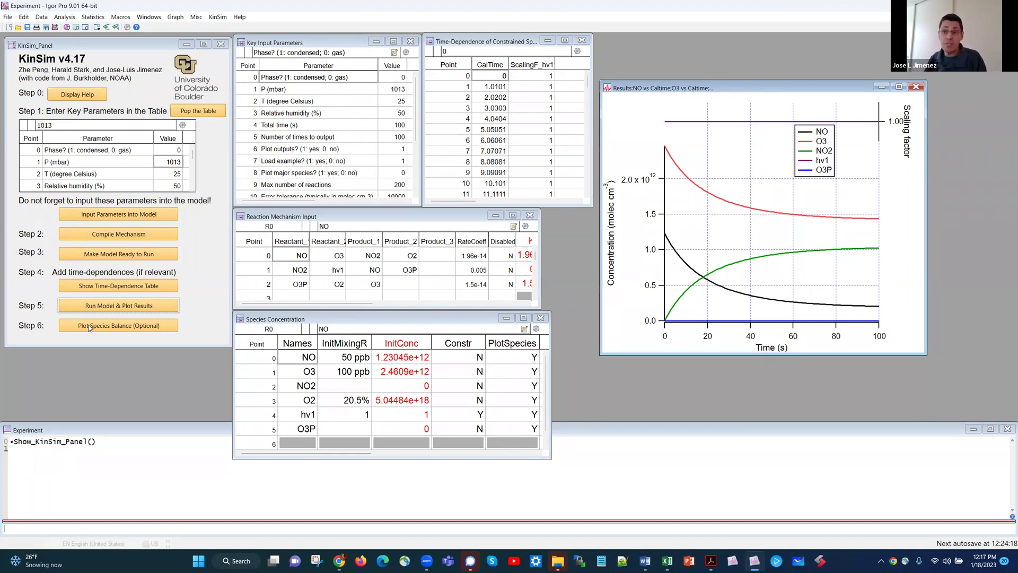
{"action": "left_click", "coordinate": [89, 327]}
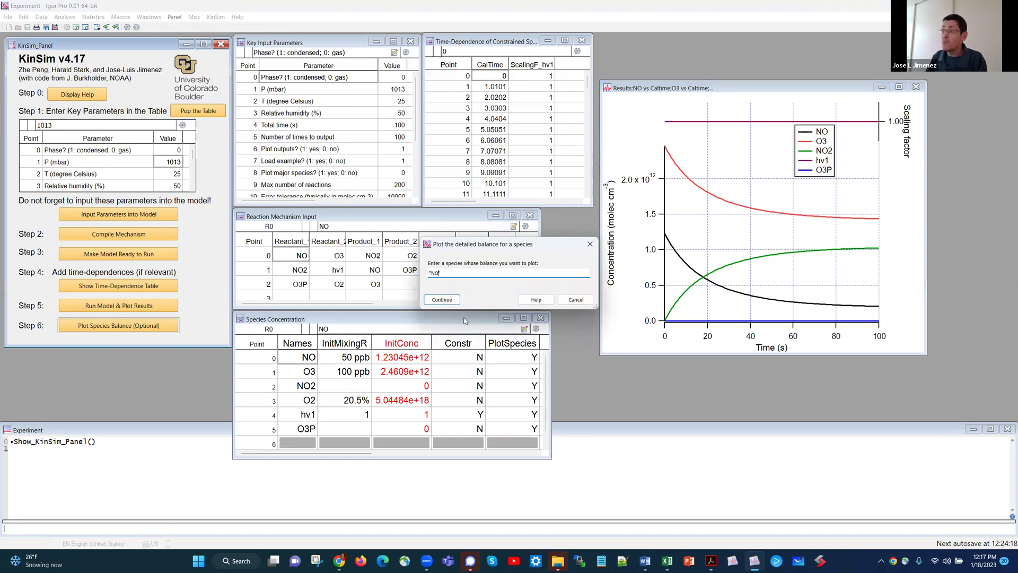
{"action": "key", "text": "Return"}
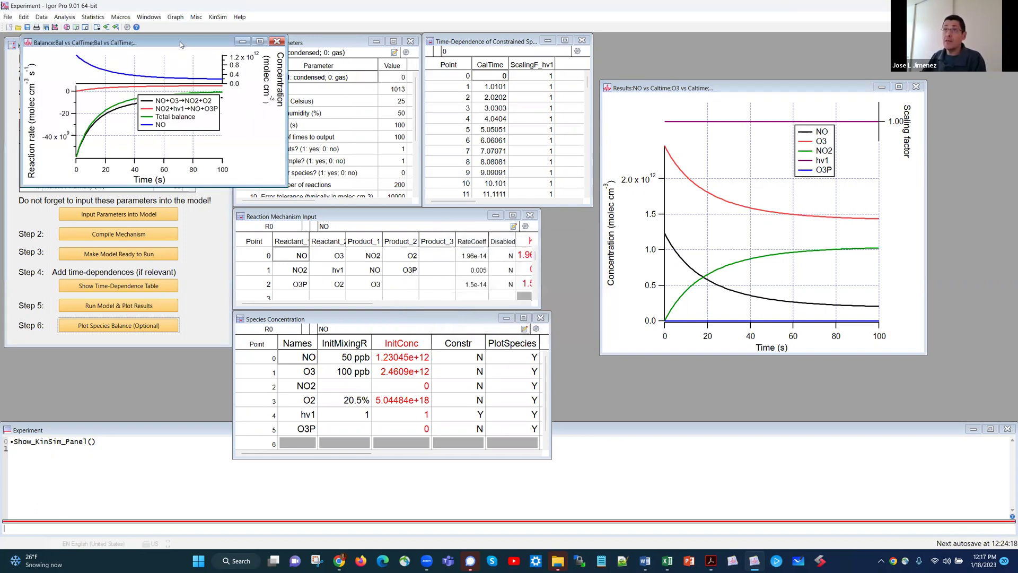
Place and enlarge the NO balance graph, adjust its legend, and open its window menu
{"action": "left_click_drag", "start_coordinate": [180, 45], "coordinate": [310, 258]}
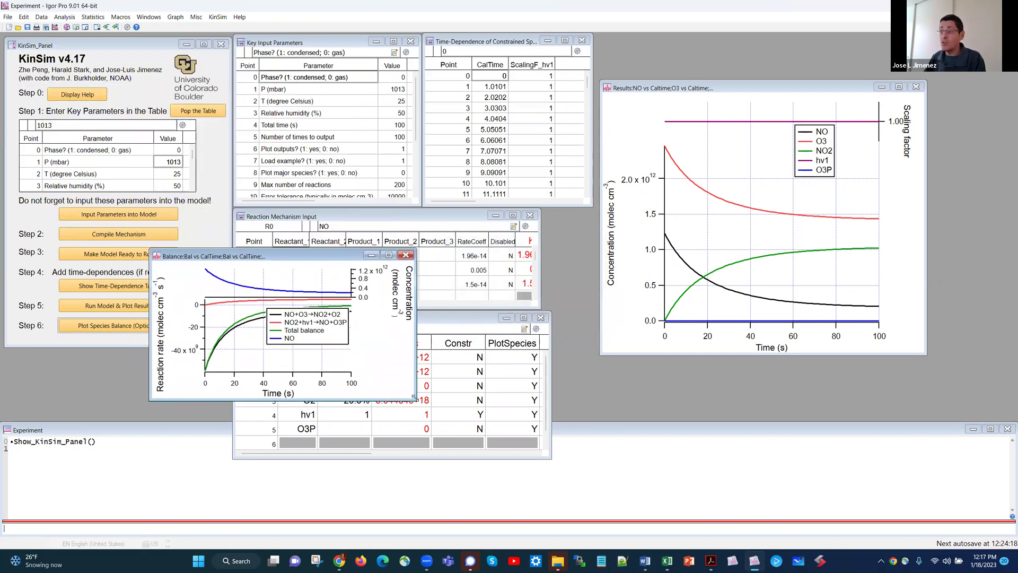
{"action": "left_click_drag", "start_coordinate": [414, 396], "coordinate": [525, 533]}
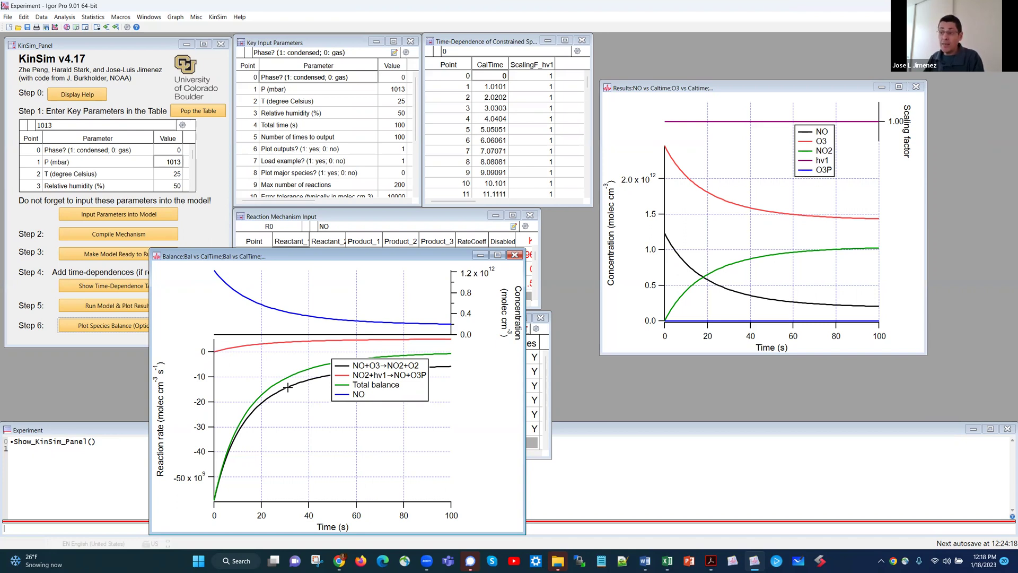
{"action": "left_click_drag", "start_coordinate": [377, 393], "coordinate": [386, 424]}
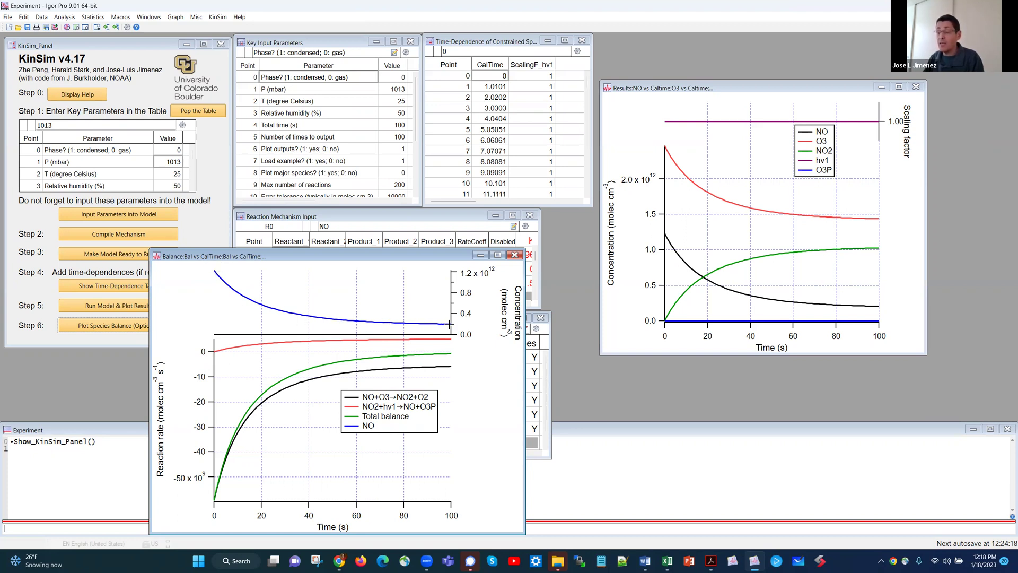
{"action": "left_click_drag", "start_coordinate": [396, 418], "coordinate": [402, 410]}
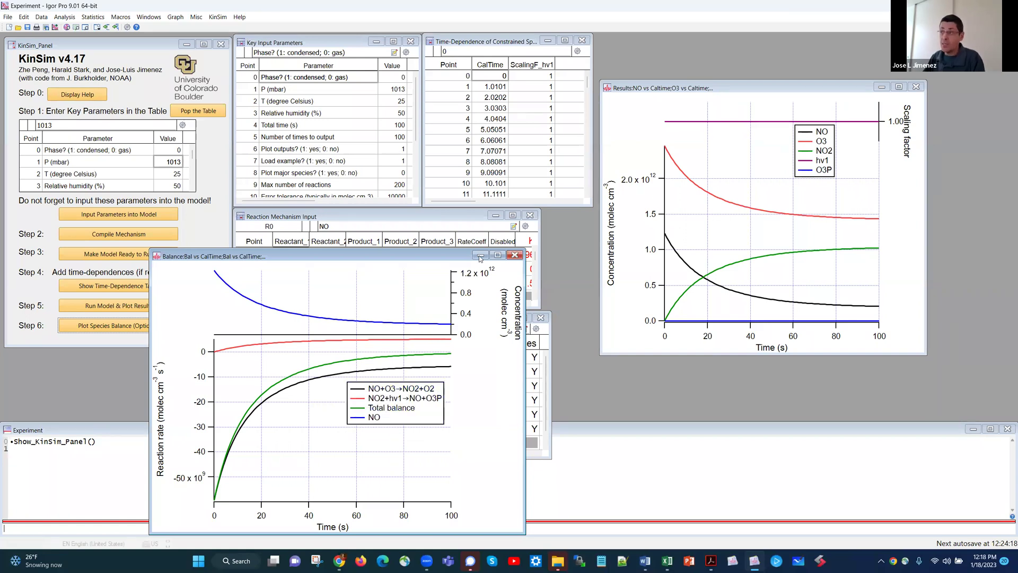
{"action": "right_click", "coordinate": [480, 257]}
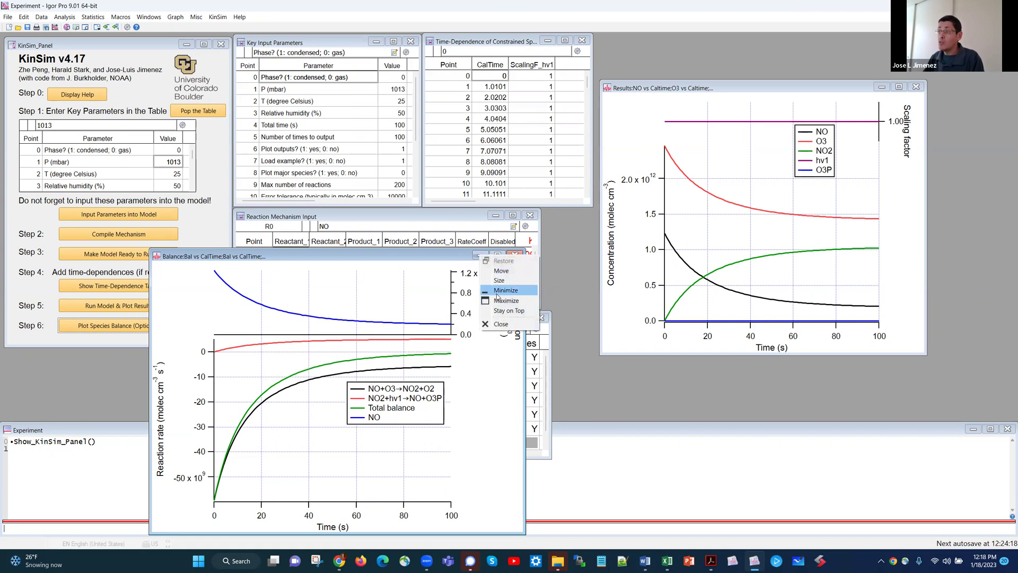
{"action": "left_click", "coordinate": [499, 291]}
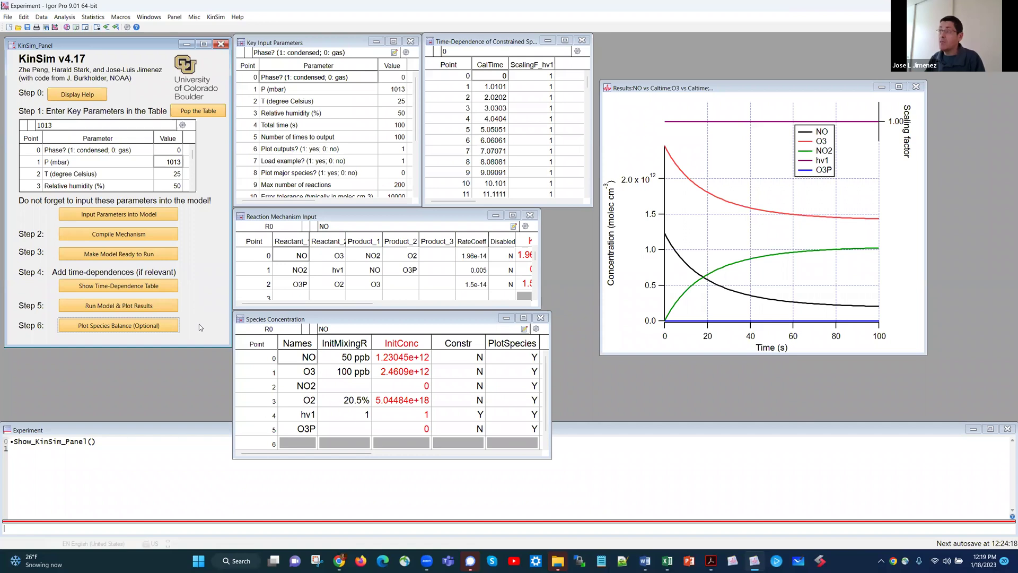
Enter 100 ppb as NO2's initial mixing ratio
{"action": "left_click", "coordinate": [349, 390]}
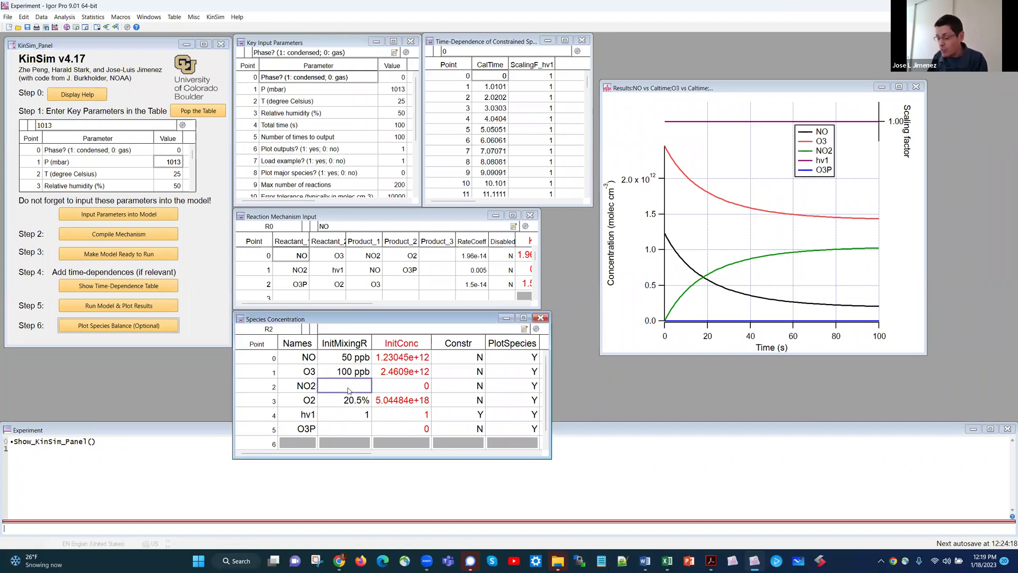
{"action": "type", "text": "100 pp"}
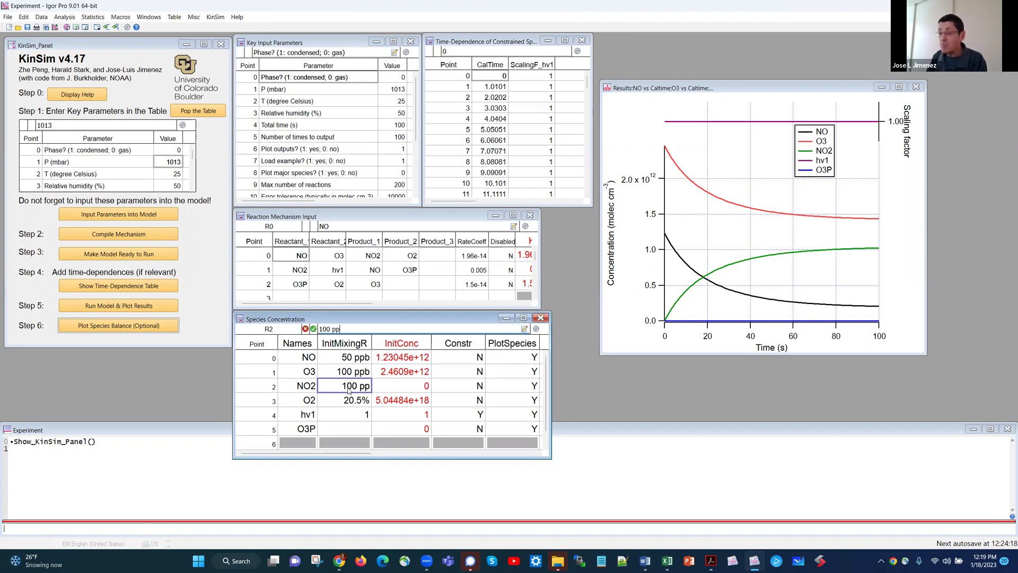
{"action": "type", "text": "b"}
{"action": "key", "text": "Return"}
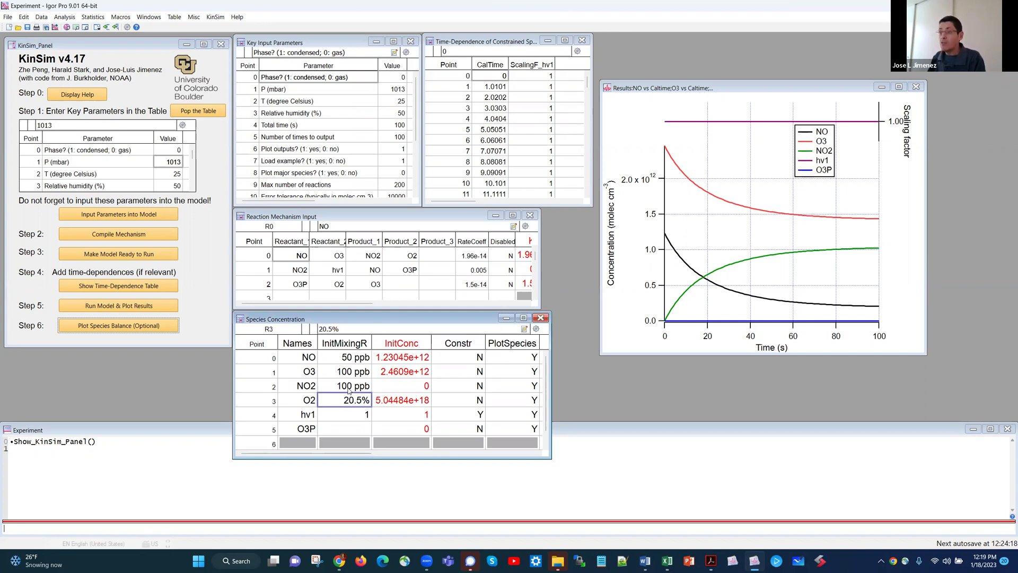
Reload parameters, recompile, ready and rerun the model to create the Results0 graph
{"action": "left_click", "coordinate": [101, 215]}
{"action": "left_click", "coordinate": [100, 234]}
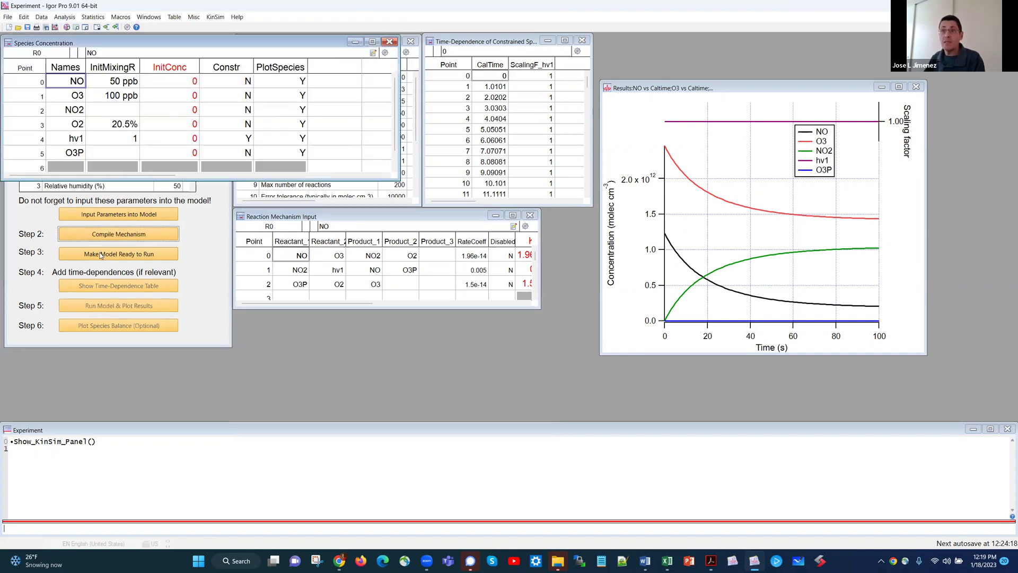
{"action": "left_click", "coordinate": [101, 255]}
{"action": "left_click", "coordinate": [106, 287]}
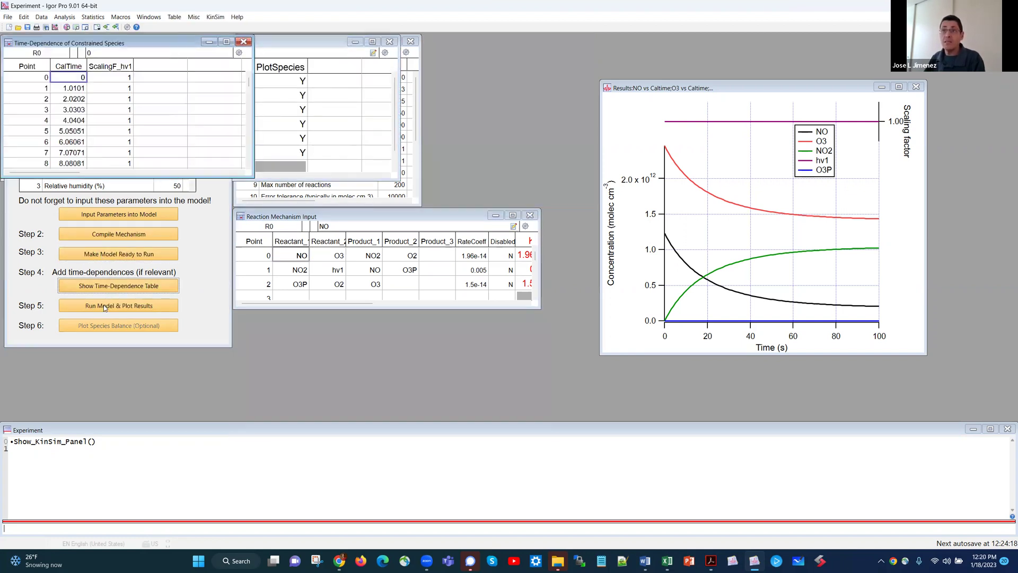
{"action": "left_click", "coordinate": [105, 307]}
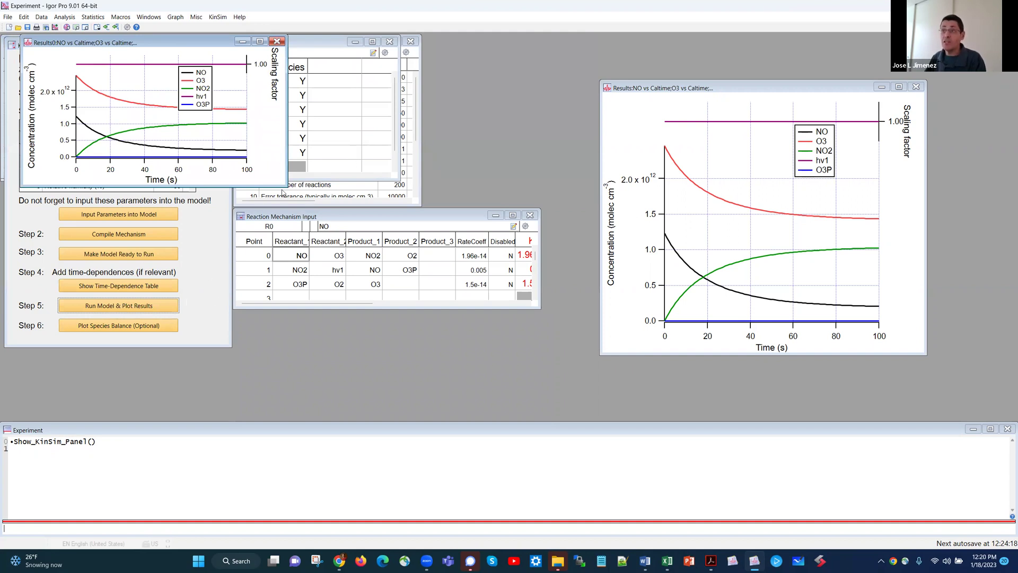
Enlarge Results0 and move it aside, then bring up the species table at NO2's mixing ratio
{"action": "left_click_drag", "start_coordinate": [285, 185], "coordinate": [415, 294]}
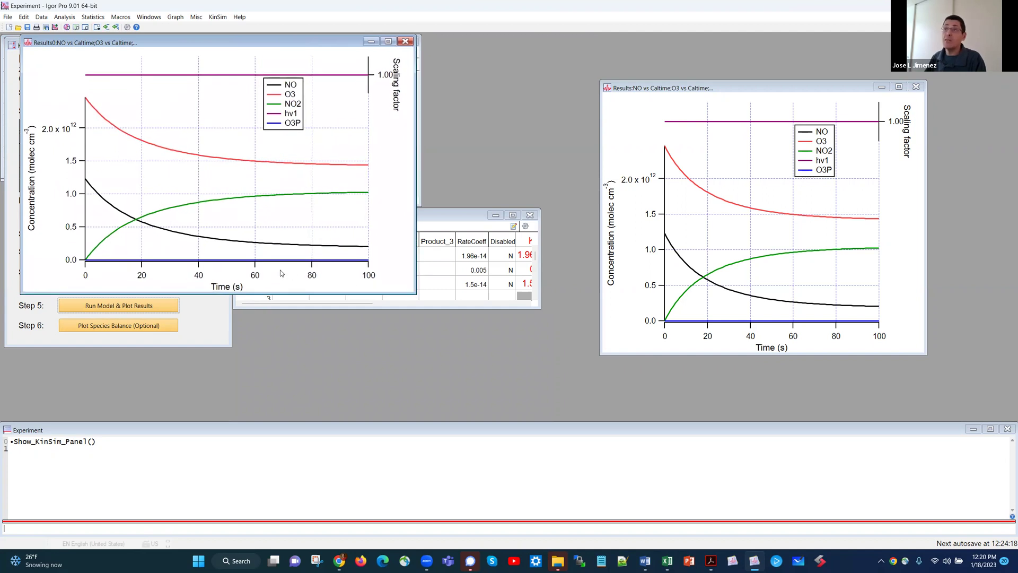
{"action": "left_click_drag", "start_coordinate": [169, 42], "coordinate": [697, 153]}
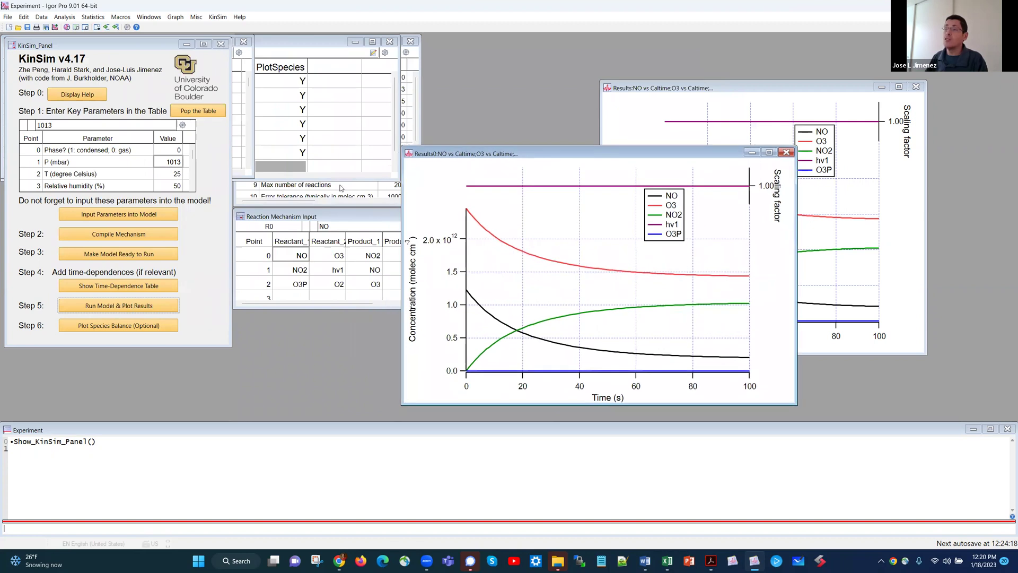
{"action": "left_click", "coordinate": [280, 44]}
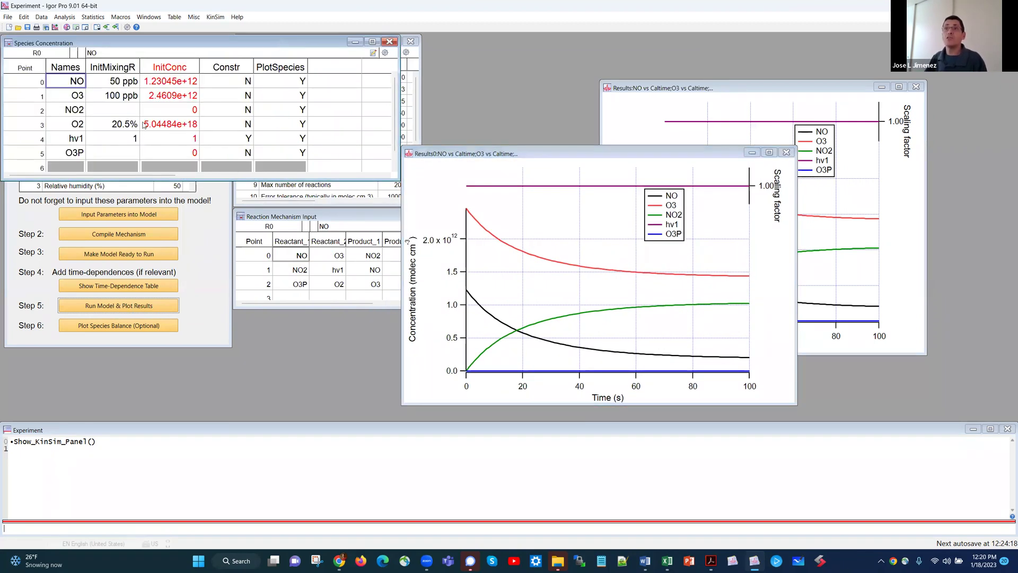
{"action": "left_click", "coordinate": [110, 114]}
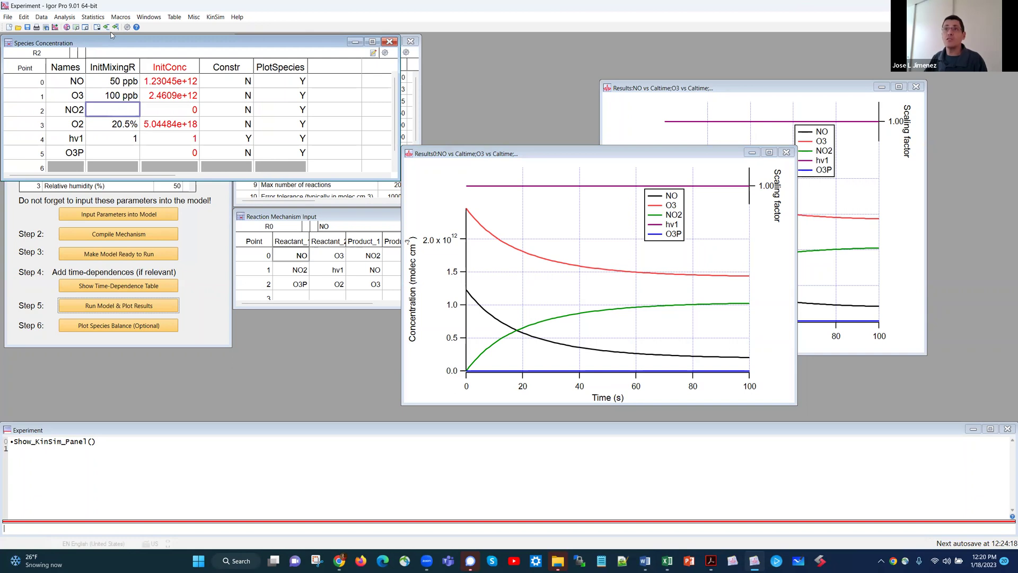
Re-enter 100 ppb for NO2, recompile the mechanism and make the model ready to run
{"action": "left_click_drag", "start_coordinate": [103, 44], "coordinate": [334, 47]}
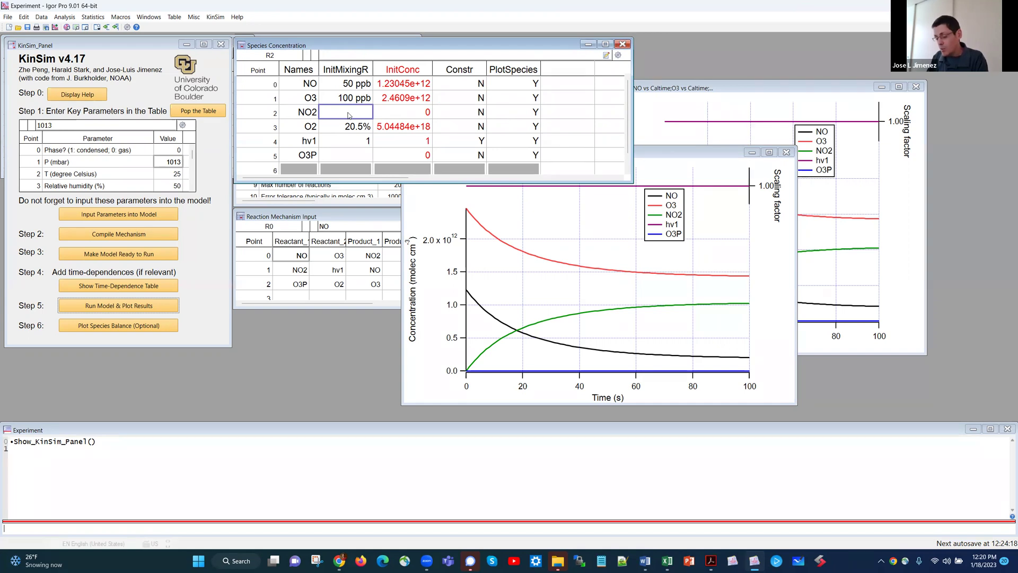
{"action": "type", "text": "100 ppb"}
{"action": "key", "text": "Return"}
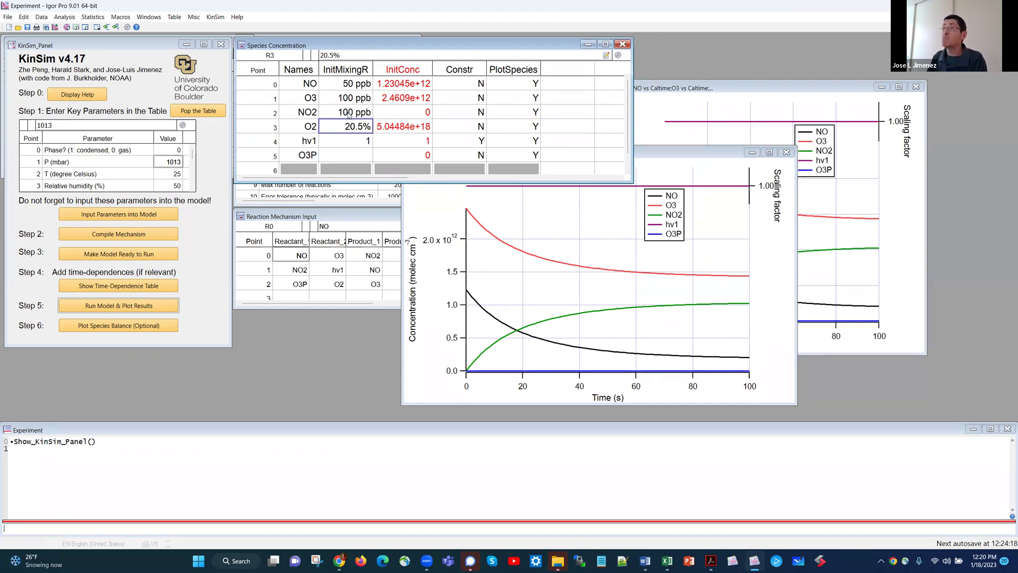
{"action": "left_click", "coordinate": [116, 236]}
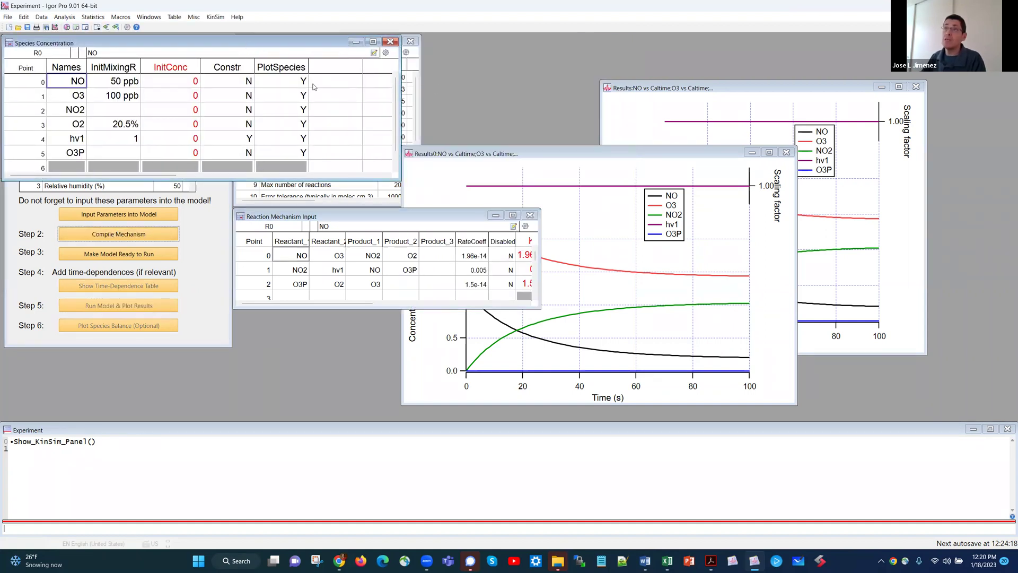
{"action": "left_click_drag", "start_coordinate": [249, 44], "coordinate": [647, 70]}
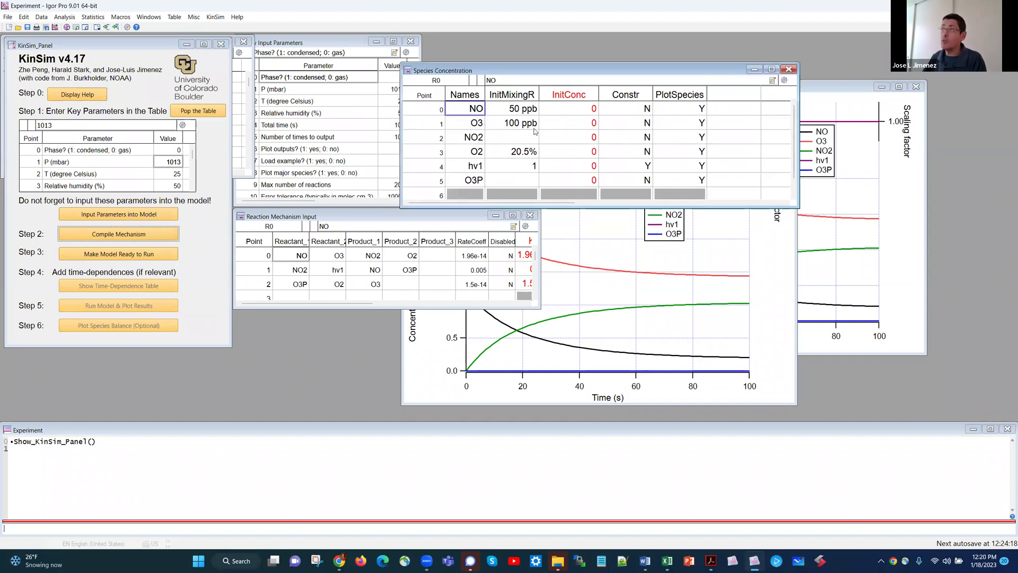
{"action": "left_click", "coordinate": [122, 256]}
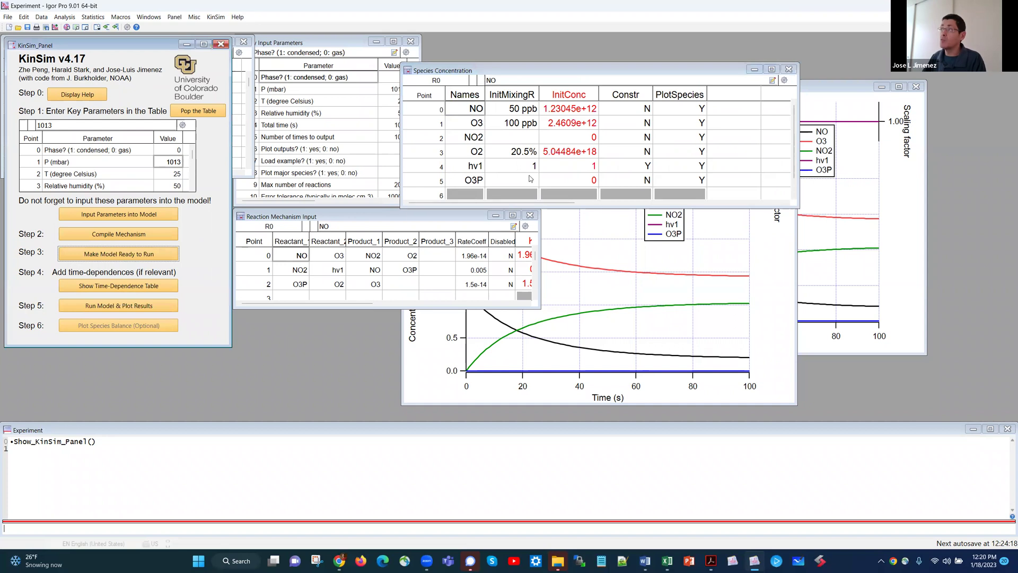
Copy O3's initial concentration 2.4609e+12 into NO2's InitConc cell
{"action": "left_click", "coordinate": [578, 140]}
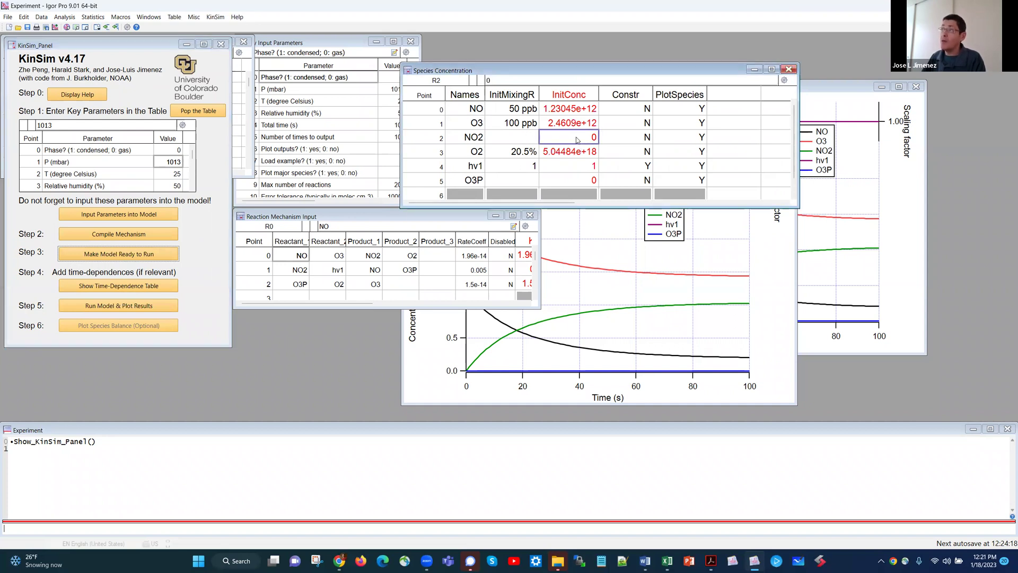
{"action": "key", "text": "Up"}
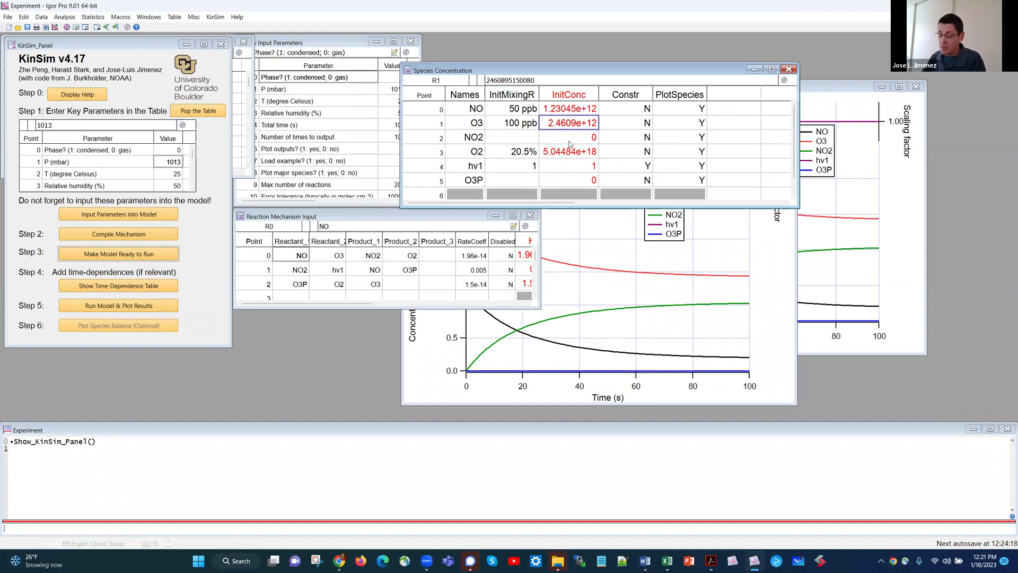
{"action": "key", "text": "ctrl+c"}
{"action": "key", "text": "Down"}
{"action": "key", "text": "ctrl+v"}
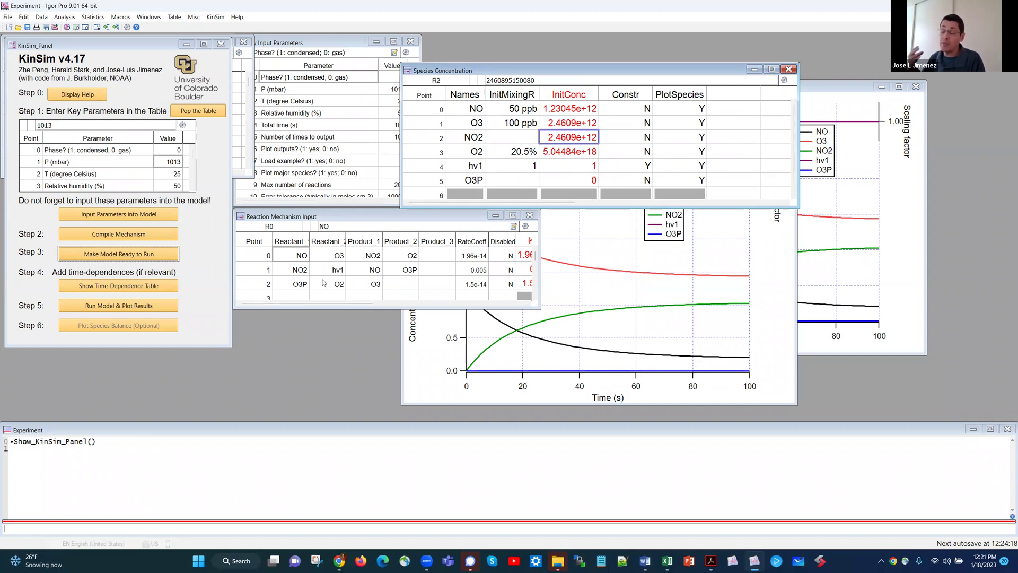
Rerun the model with the new NO2 start and close Results1 without saving a macro
{"action": "left_click", "coordinate": [102, 306]}
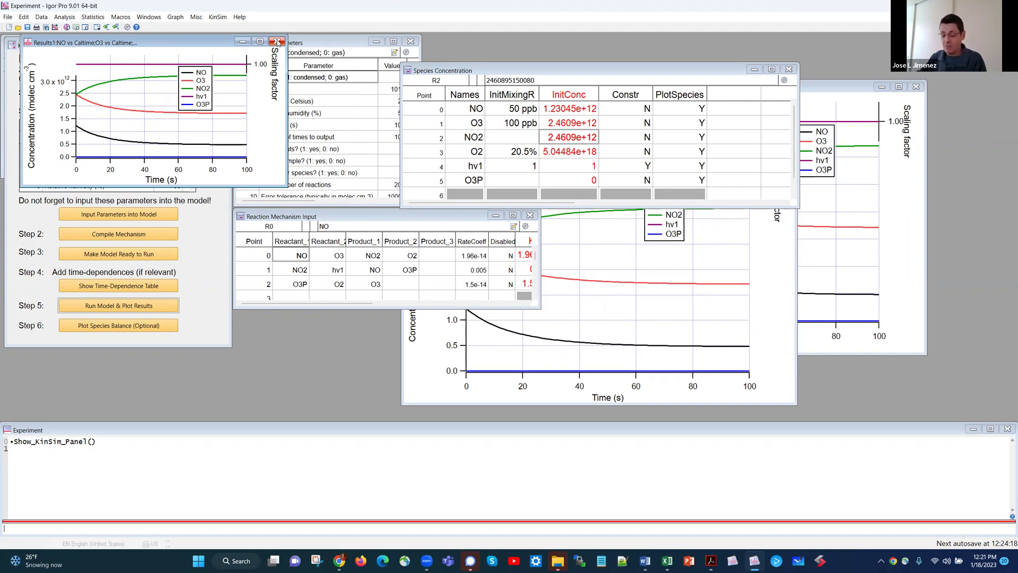
{"action": "right_click", "coordinate": [277, 42]}
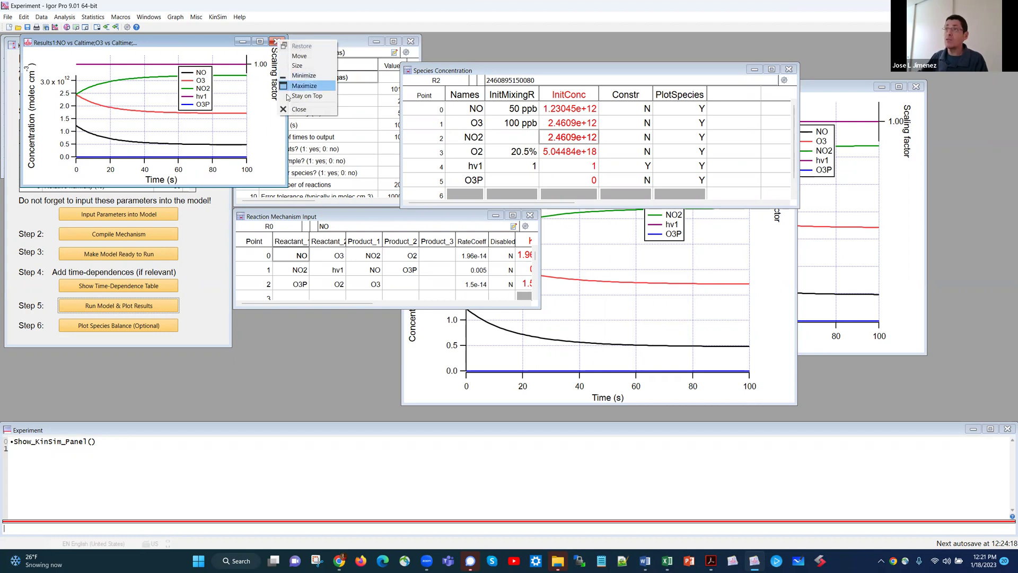
{"action": "left_click", "coordinate": [289, 110]}
{"action": "left_click", "coordinate": [464, 284]}
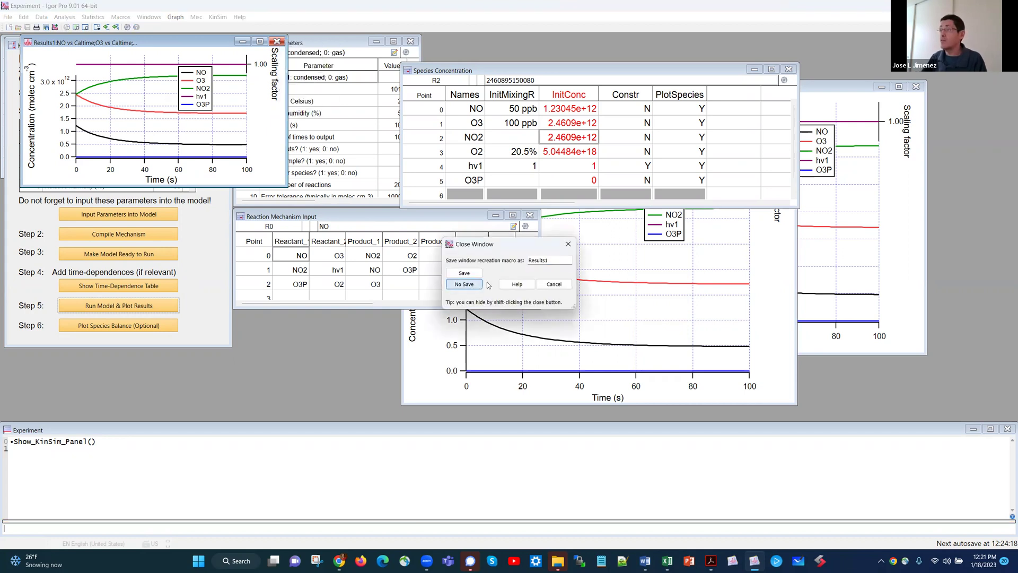
Close Results0 without saving and move the updated Results graph to centre-left
{"action": "left_click", "coordinate": [763, 235]}
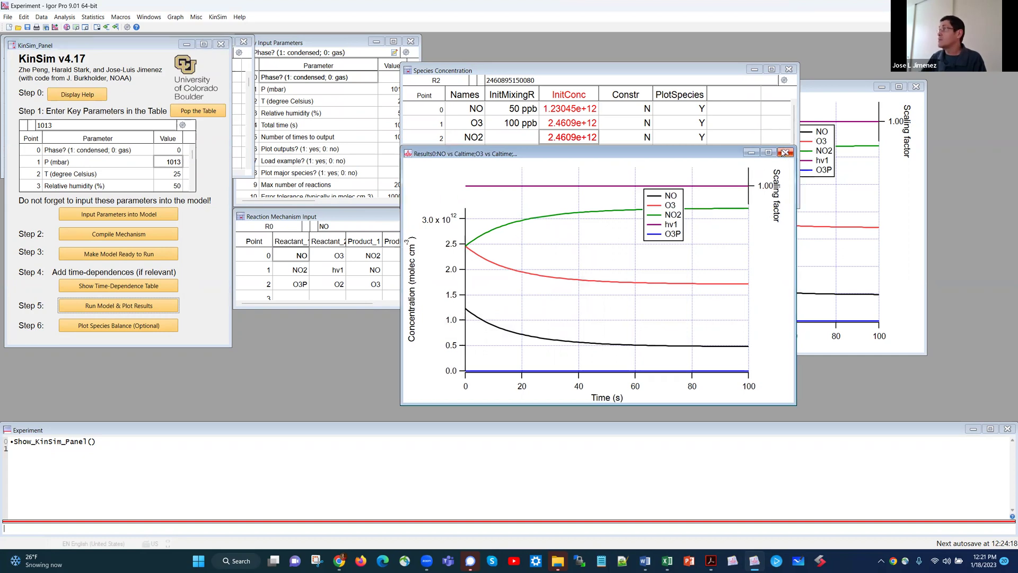
{"action": "right_click", "coordinate": [783, 154]}
{"action": "left_click", "coordinate": [790, 223]}
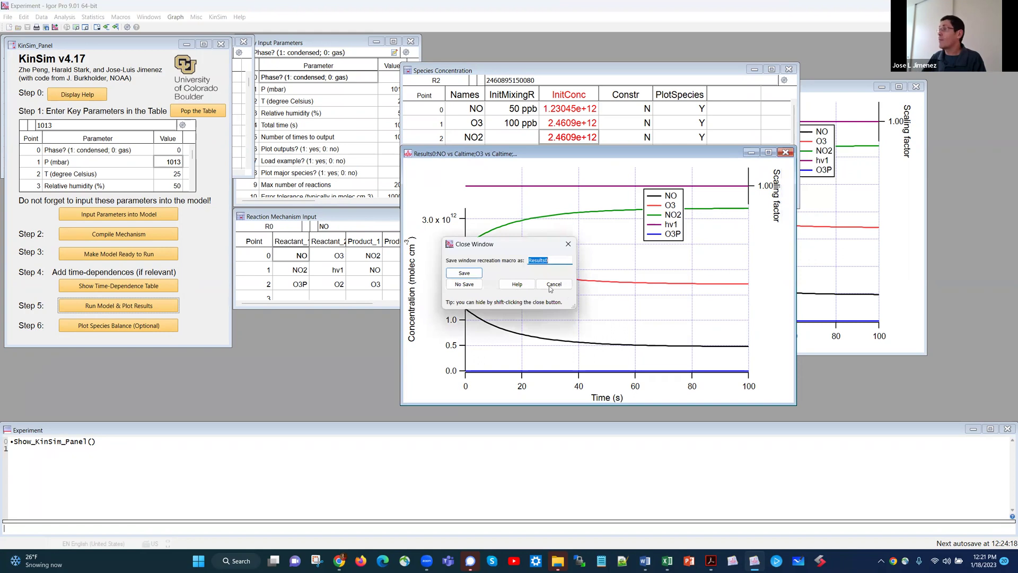
{"action": "left_click", "coordinate": [465, 286]}
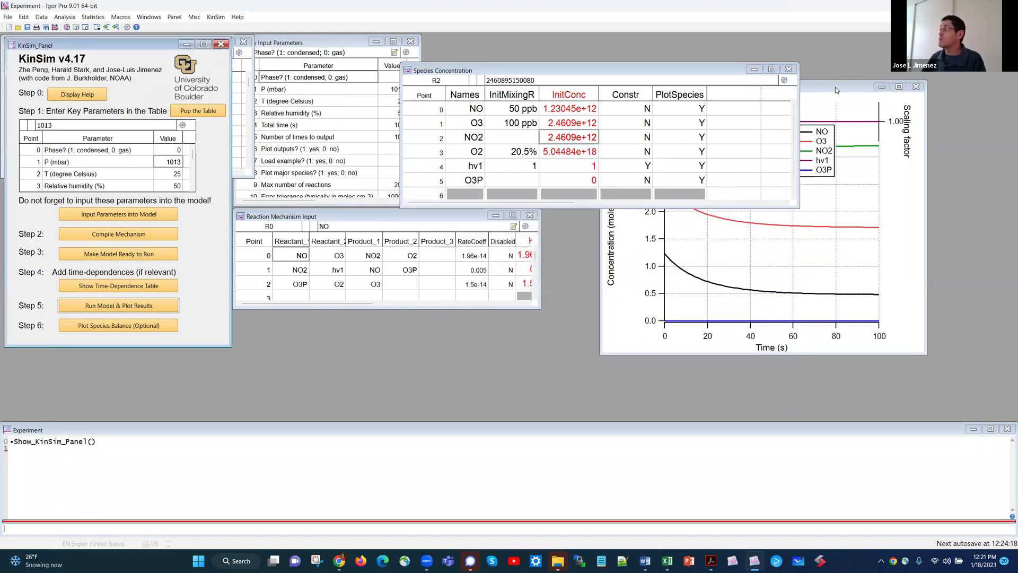
{"action": "left_click_drag", "start_coordinate": [846, 87], "coordinate": [492, 226]}
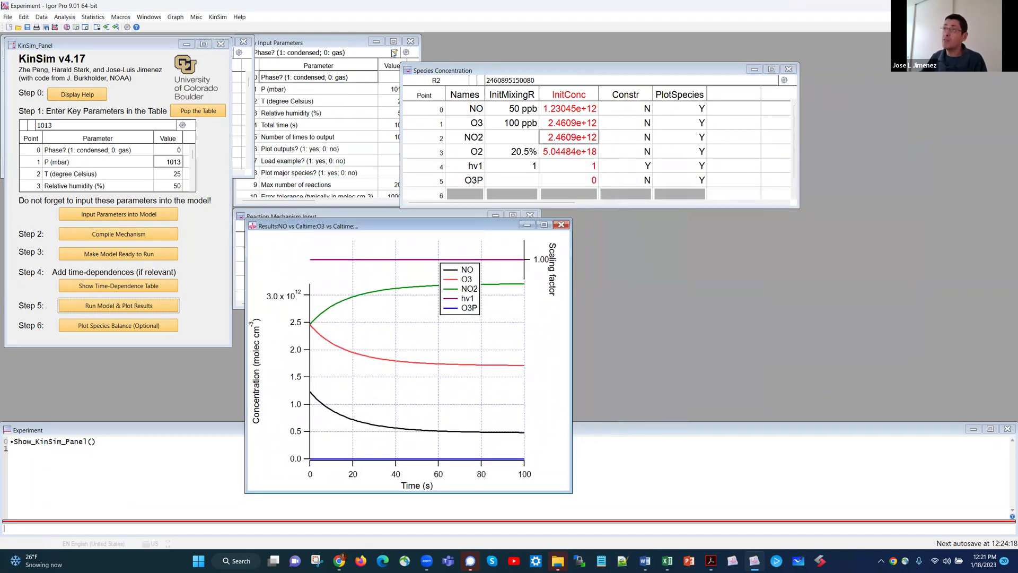
Set 'Plot outputs?' to 0 in the Key Input Parameters table and load the parameters into the model
{"action": "left_click", "coordinate": [308, 43]}
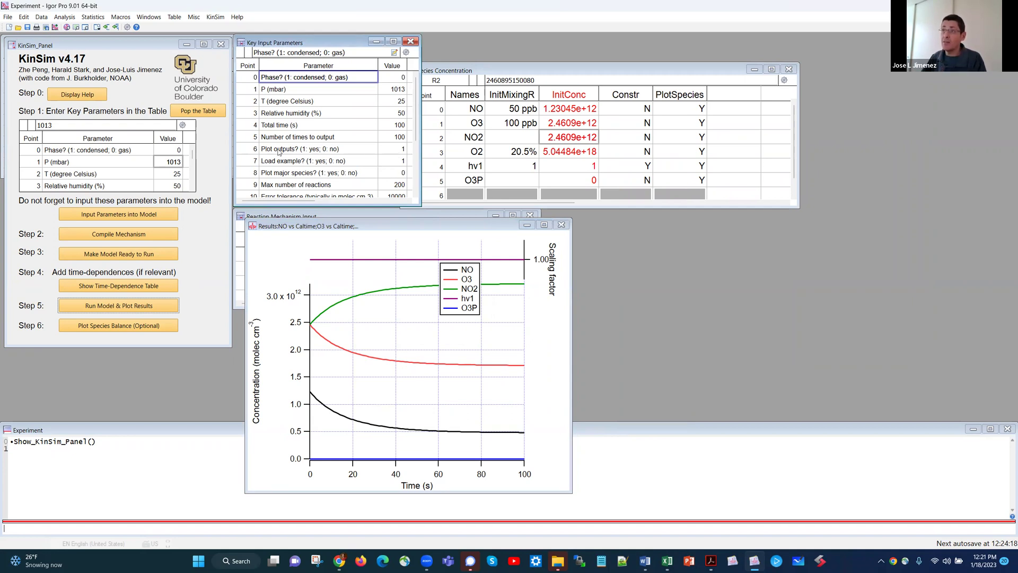
{"action": "left_click", "coordinate": [309, 150]}
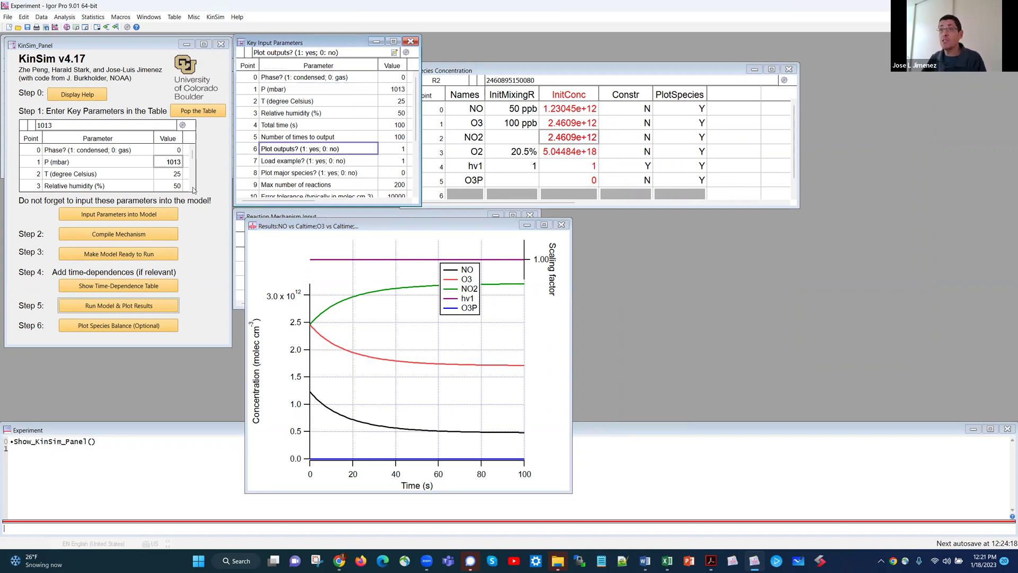
{"action": "left_click", "coordinate": [392, 152]}
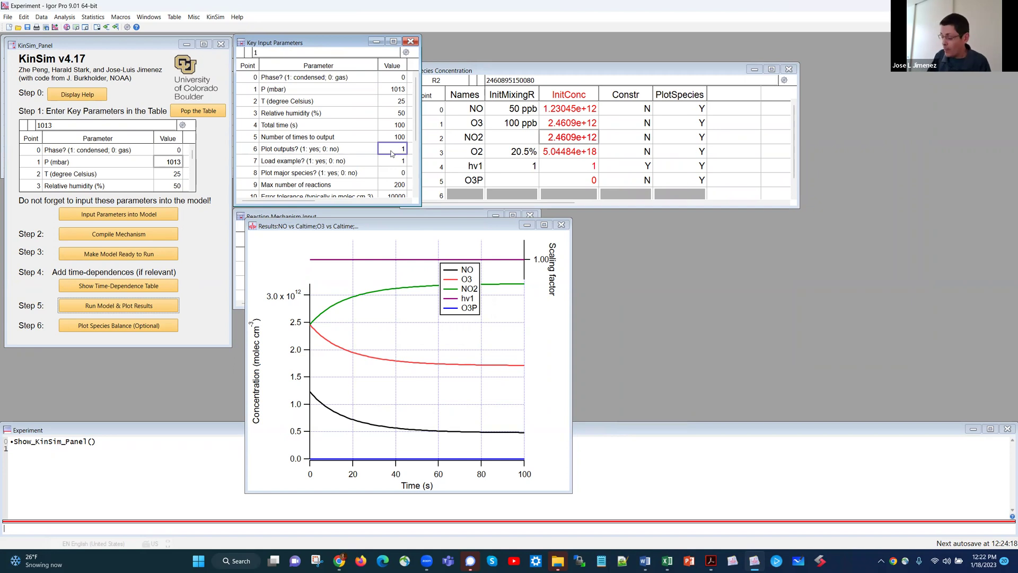
{"action": "type", "text": "0"}
{"action": "key", "text": "Return"}
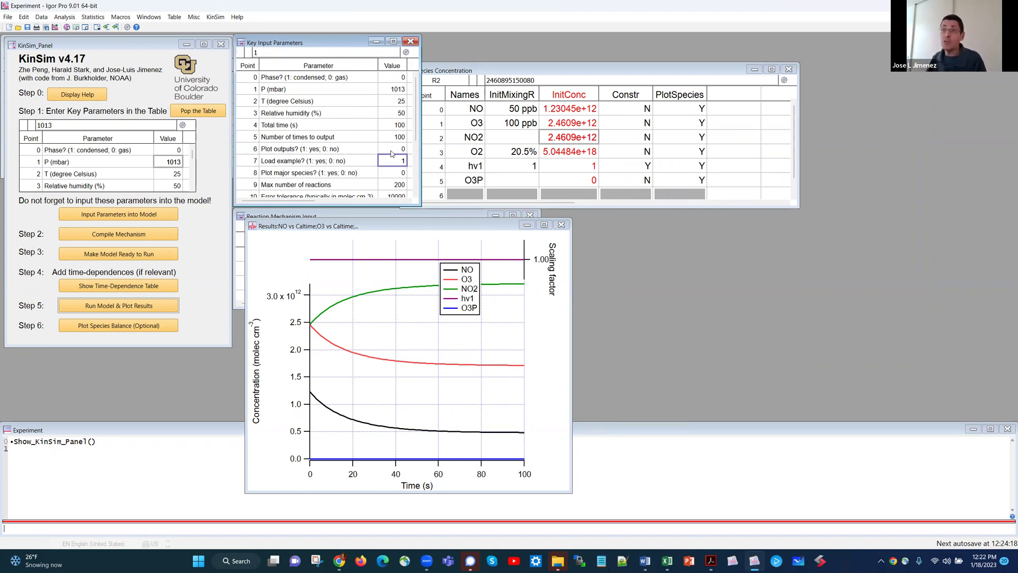
{"action": "left_click", "coordinate": [155, 213]}
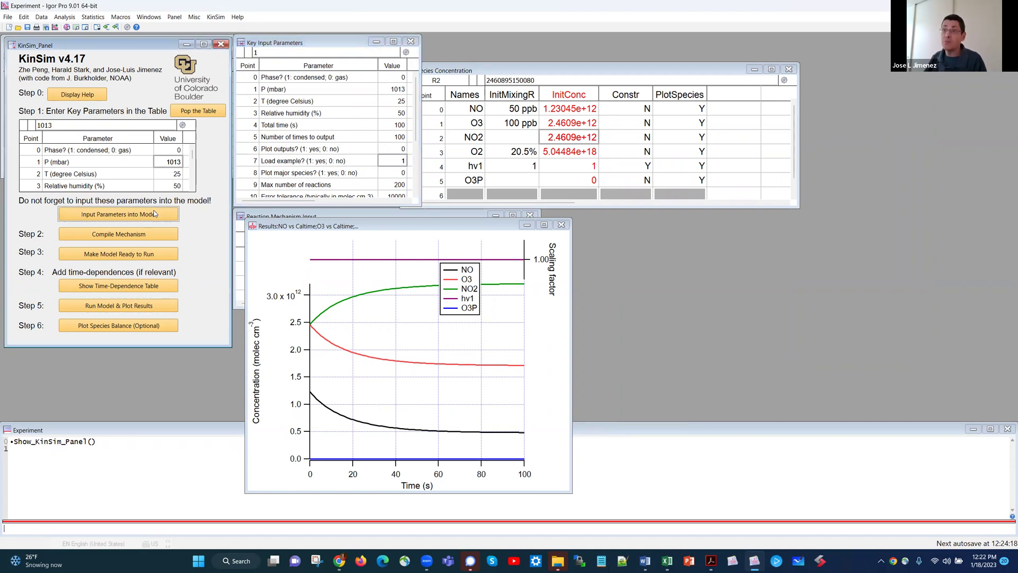
Enlarge the Reaction Mechanism Input table and enter EMISSION as row 3's Reactant_1
{"action": "left_click_drag", "start_coordinate": [313, 227], "coordinate": [641, 189]}
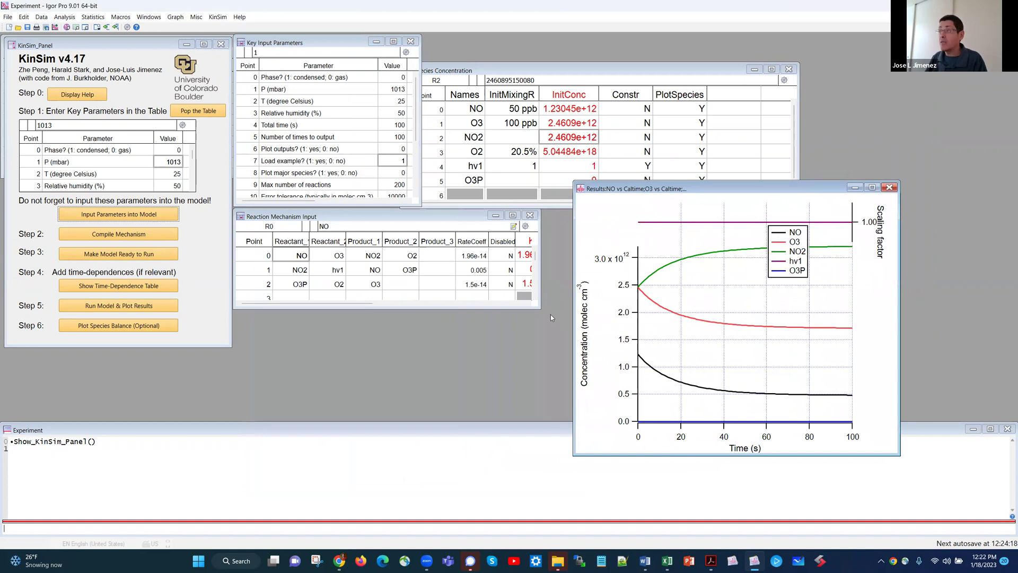
{"action": "left_click_drag", "start_coordinate": [540, 307], "coordinate": [609, 359]}
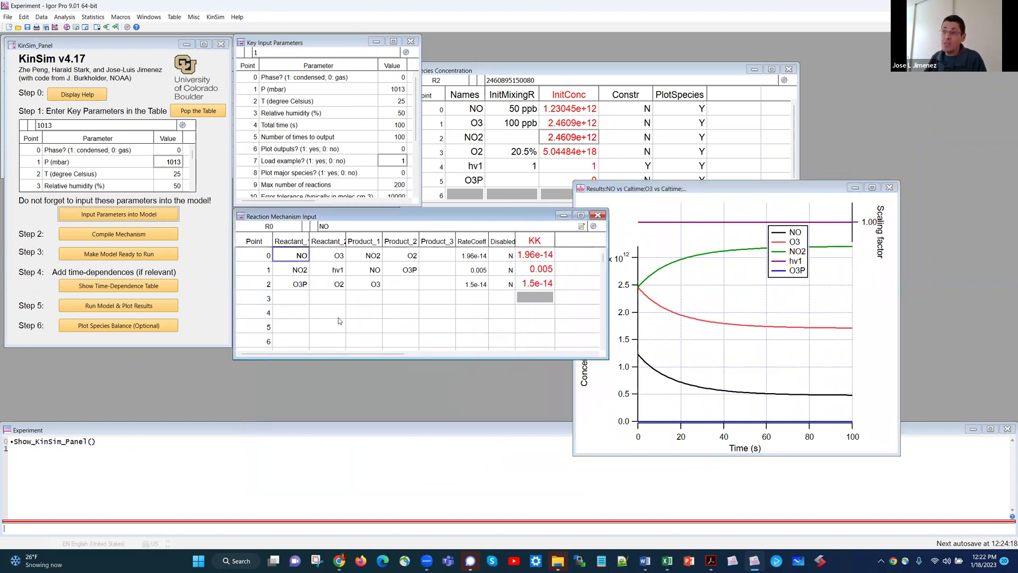
{"action": "left_click", "coordinate": [295, 299]}
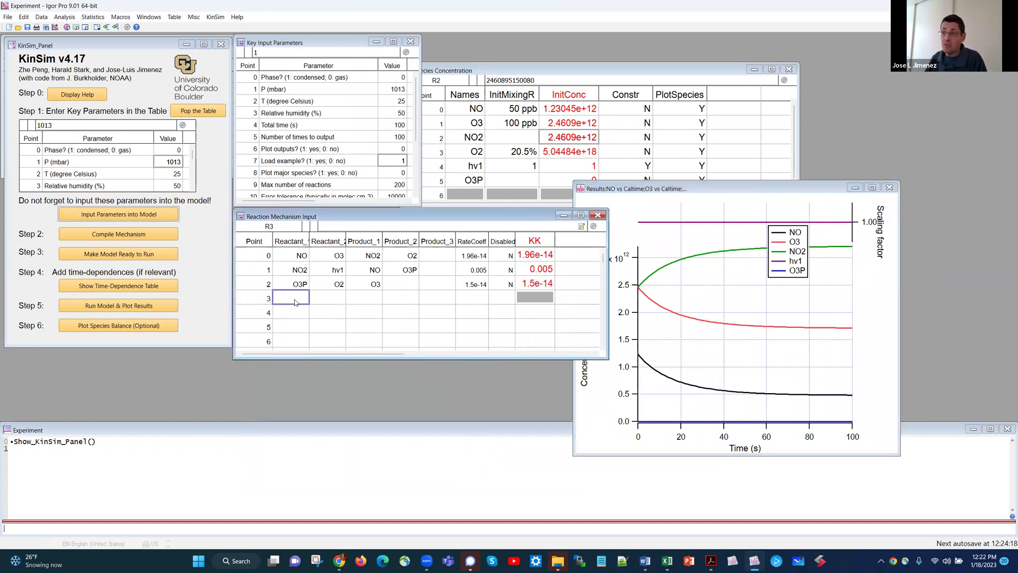
{"action": "type", "text": "EM"}
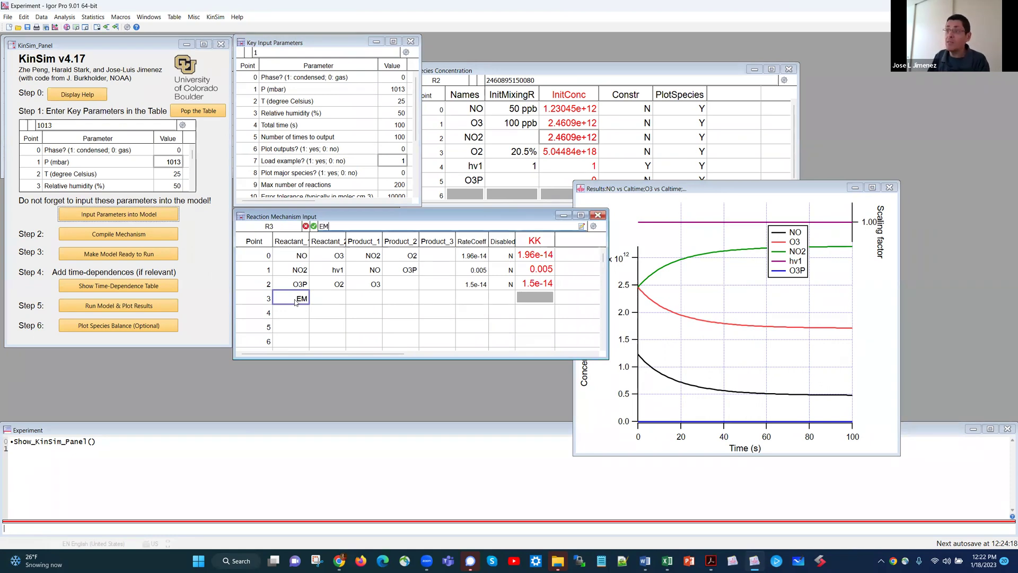
{"action": "type", "text": "ISSION"}
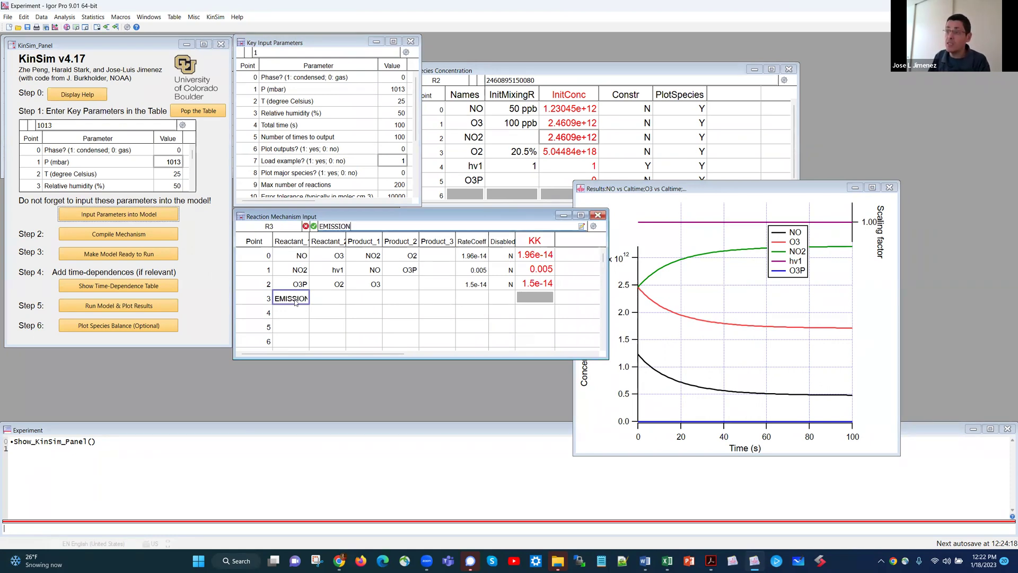
{"action": "key", "text": "Return"}
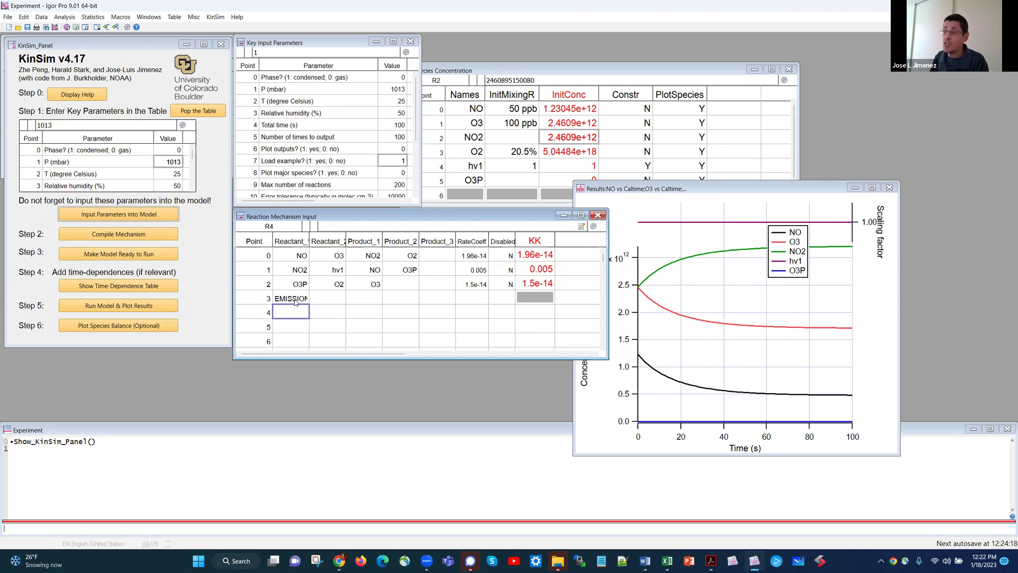
Give the new reaction product NO, rate coefficient 2.5e10, and Disabled set to N
{"action": "key", "text": "Up"}
{"action": "key", "text": "Right"}
{"action": "key", "text": "Right"}
{"action": "type", "text": "NO"}
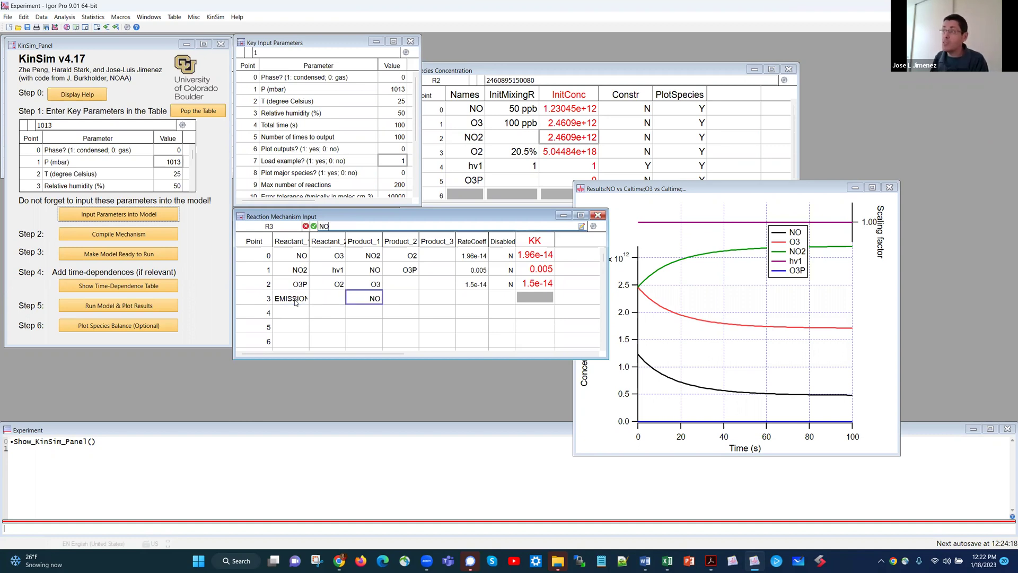
{"action": "key", "text": "Tab"}
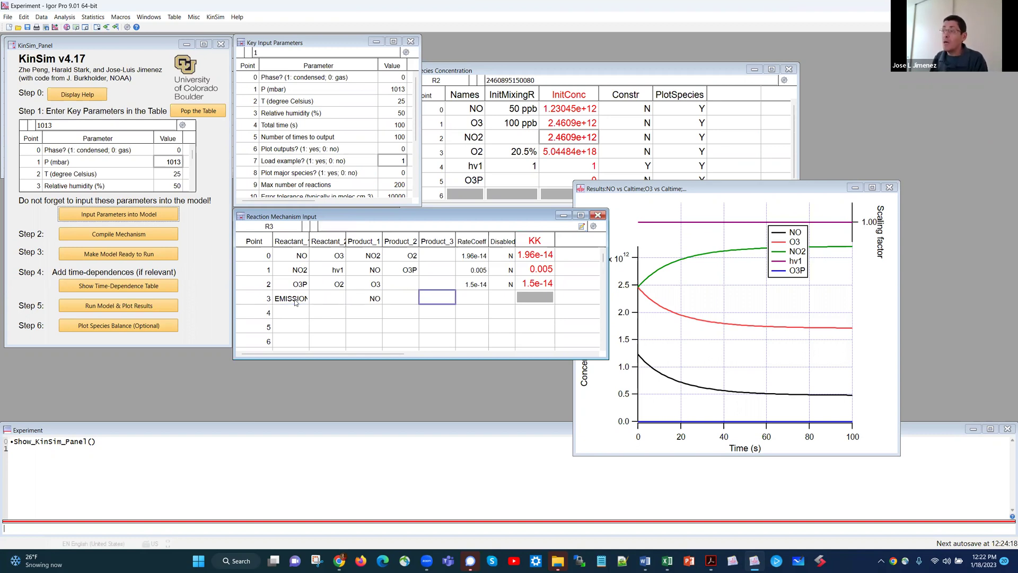
{"action": "key", "text": "Tab"}
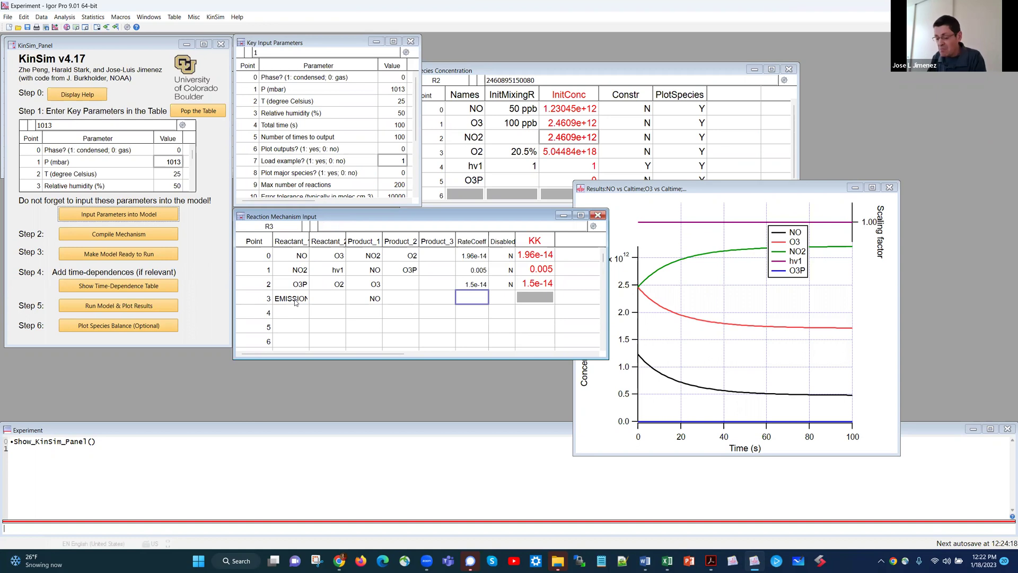
{"action": "type", "text": "2.5"}
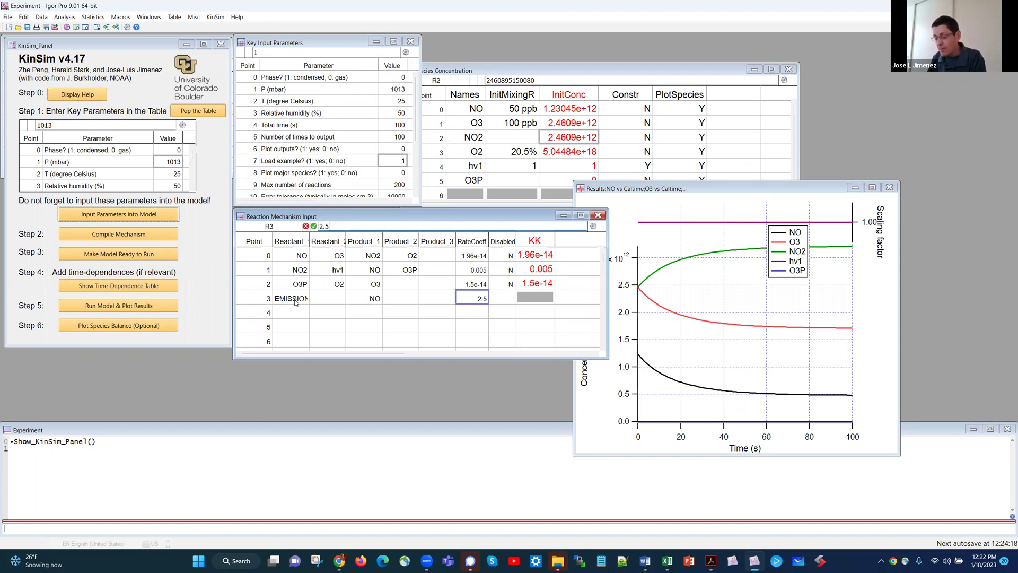
{"action": "type", "text": "e10"}
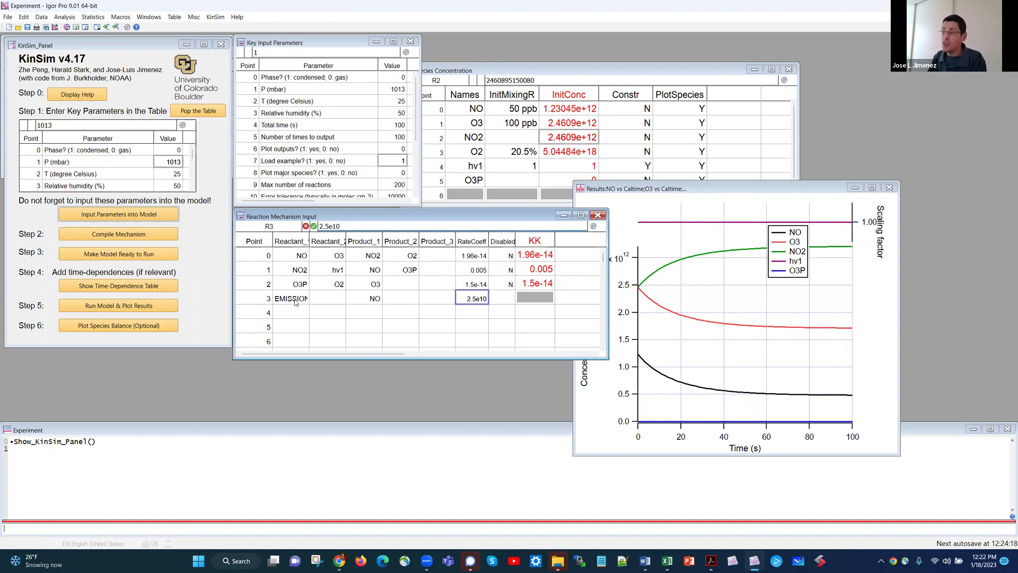
{"action": "key", "text": "Return"}
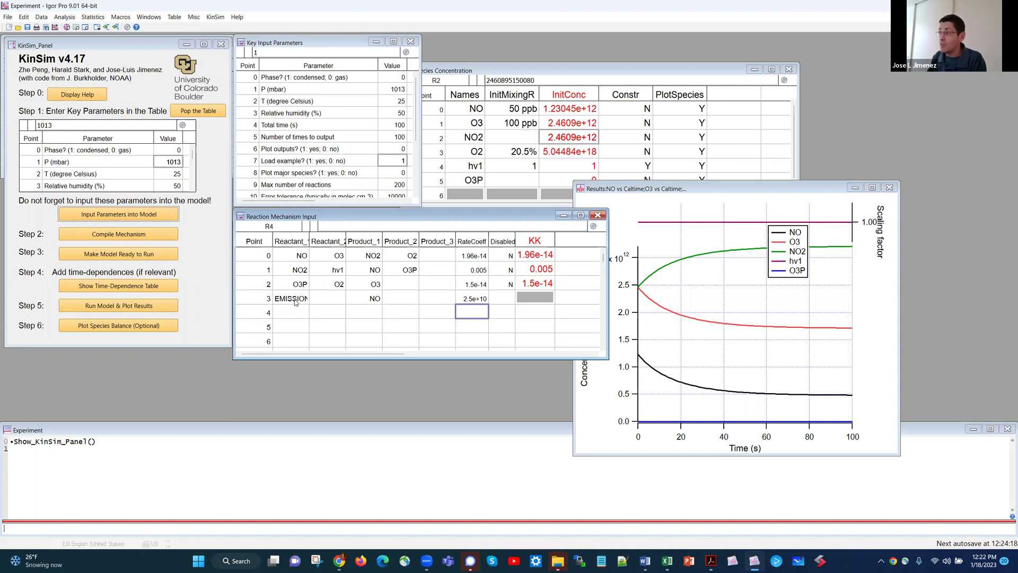
{"action": "key", "text": "Up"}
{"action": "key", "text": "Right"}
{"action": "type", "text": "N"}
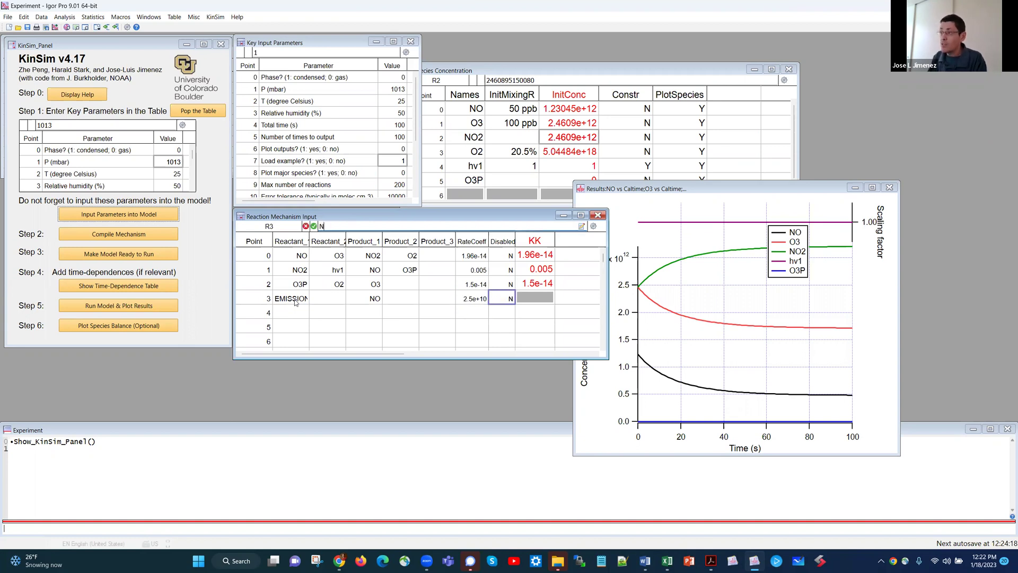
{"action": "key", "text": "Return"}
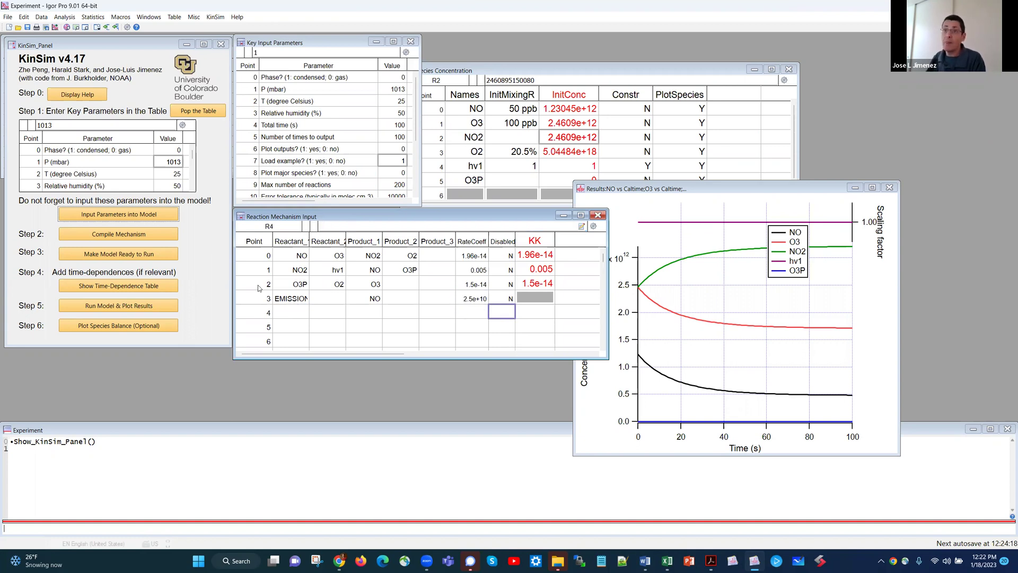
Compile the updated mechanism, acknowledge the message, and make the model ready to run
{"action": "left_click", "coordinate": [105, 236]}
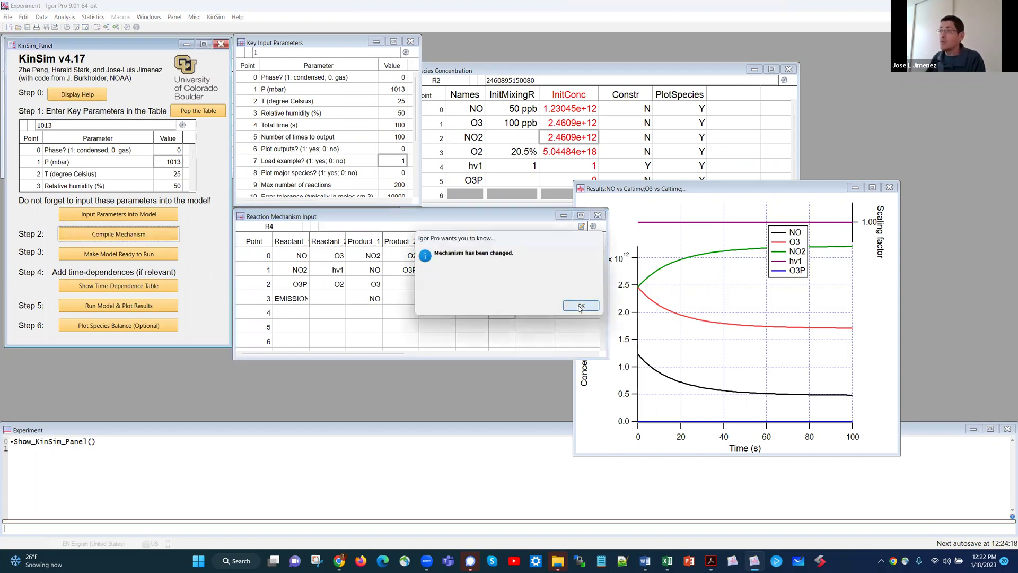
{"action": "left_click", "coordinate": [580, 307]}
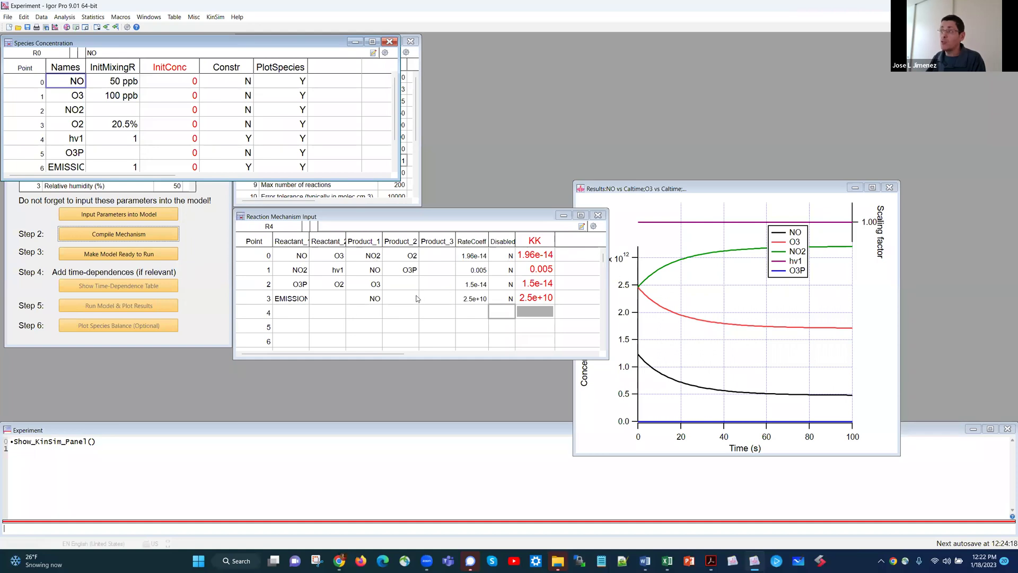
{"action": "left_click", "coordinate": [129, 255]}
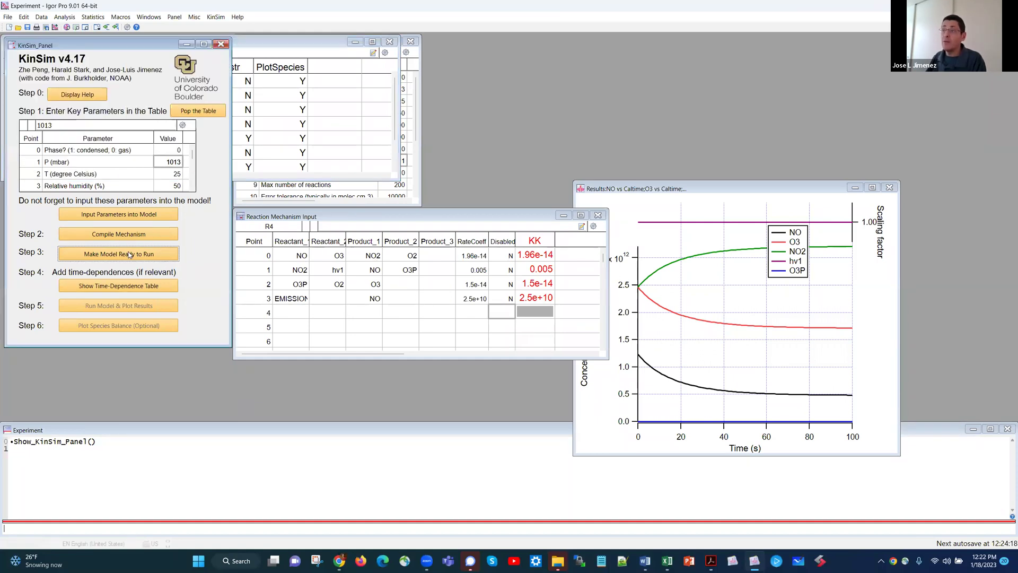
Show the time-dependence table, run the model, and enlarge the results graph
{"action": "left_click", "coordinate": [115, 287]}
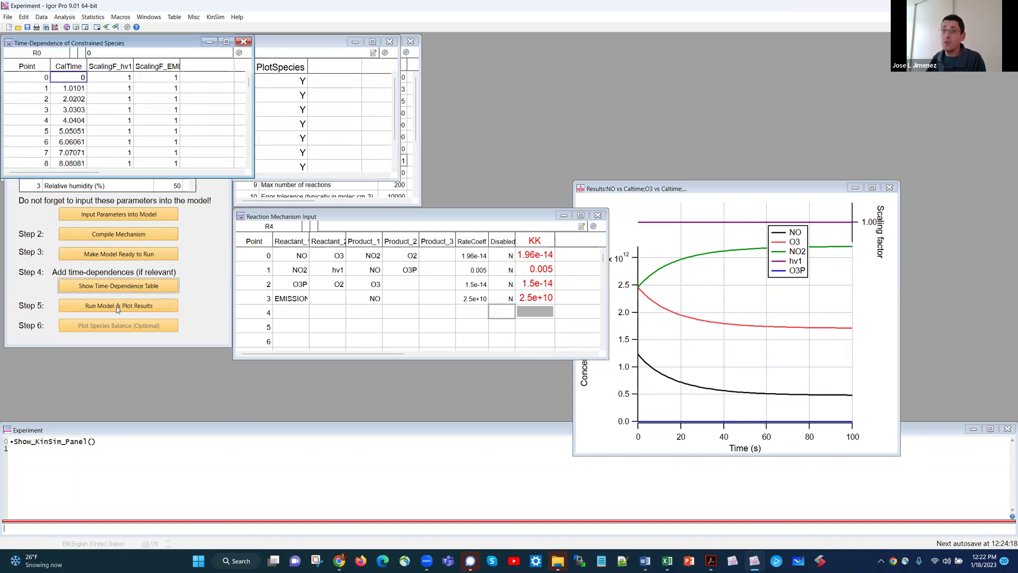
{"action": "left_click", "coordinate": [117, 306]}
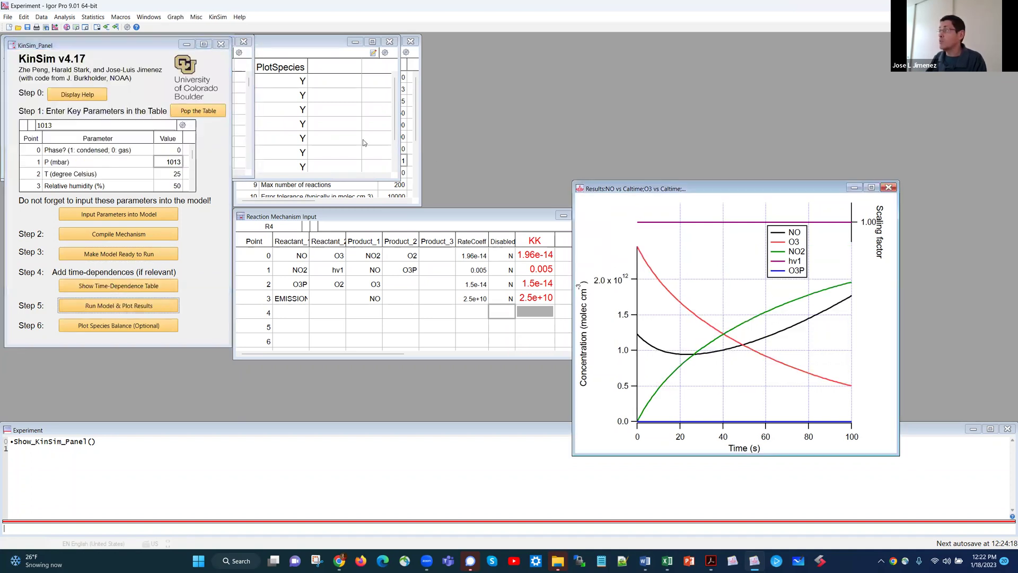
{"action": "left_click_drag", "start_coordinate": [690, 188], "coordinate": [107, 64]}
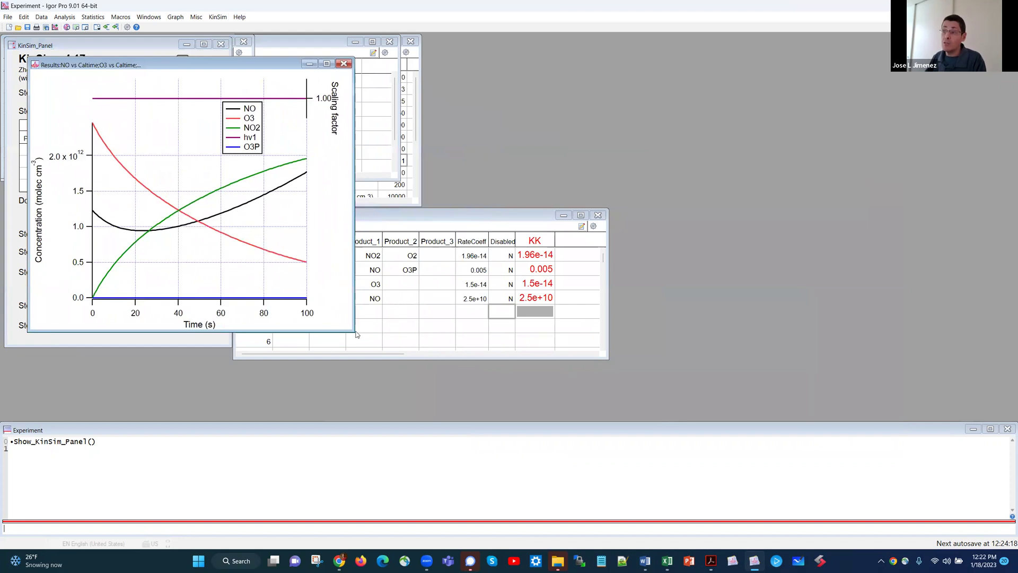
{"action": "left_click_drag", "start_coordinate": [356, 334], "coordinate": [430, 395]}
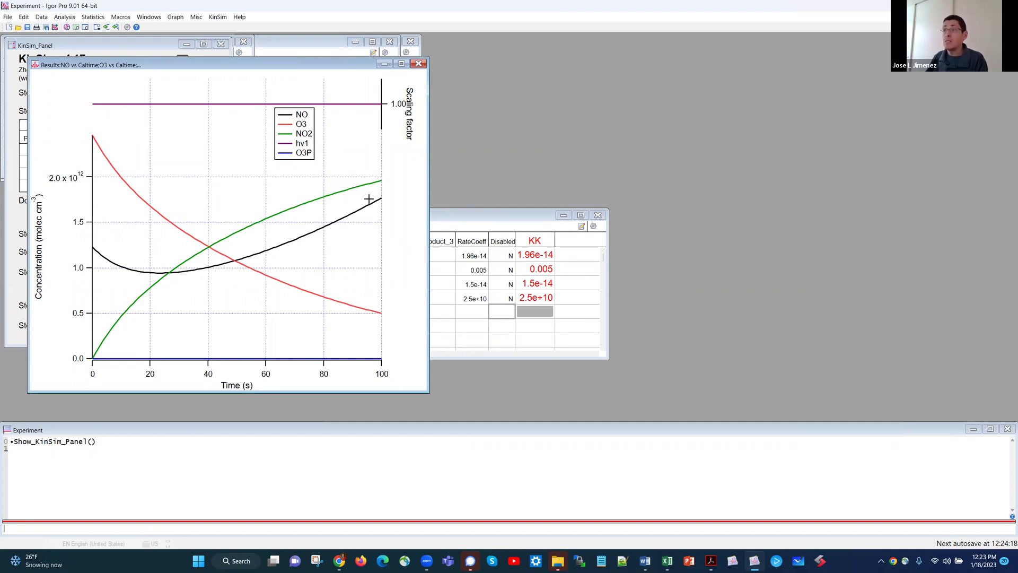
{"action": "left_click_drag", "start_coordinate": [194, 65], "coordinate": [425, 86]}
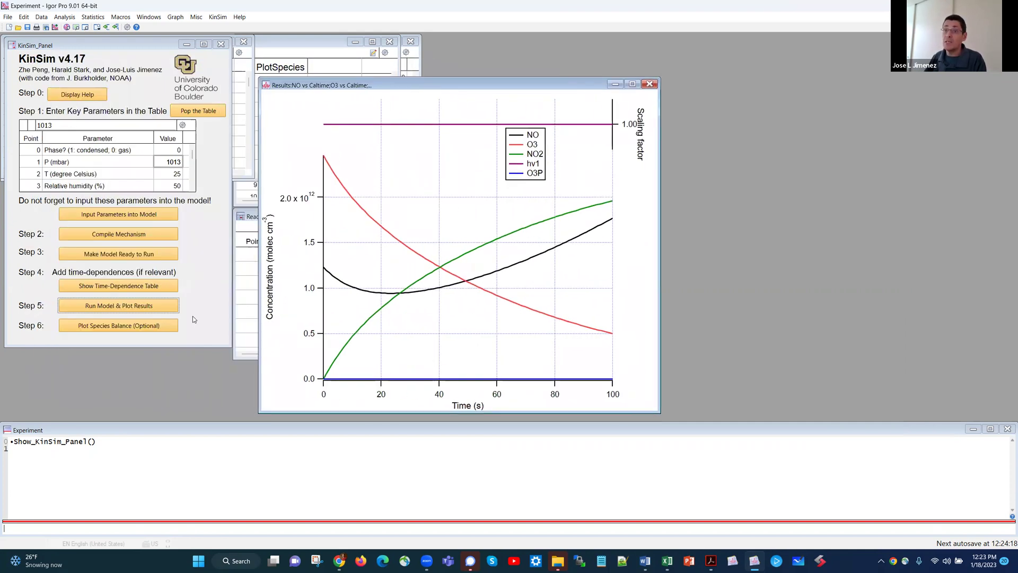
Plot the NO species balance, enlarge its graph, and move the legend to the lower right
{"action": "left_click", "coordinate": [134, 327]}
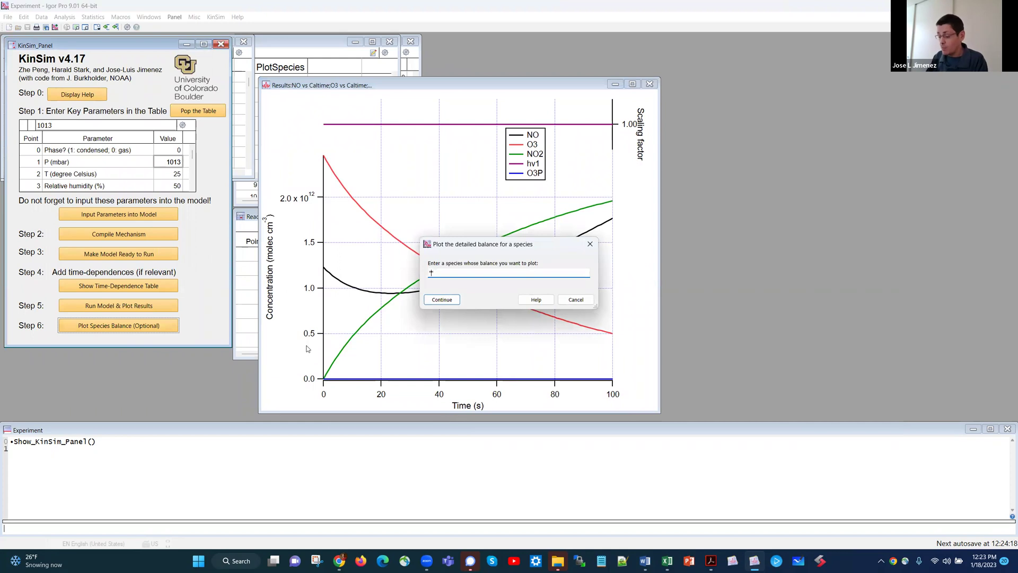
{"action": "type", "text": "\"NO\""}
{"action": "key", "text": "Return"}
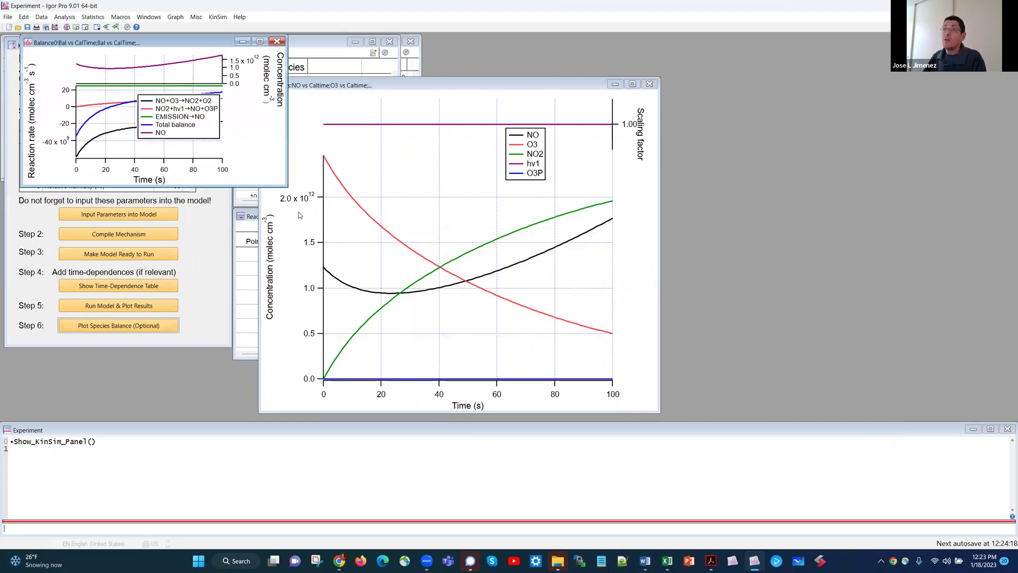
{"action": "left_click_drag", "start_coordinate": [301, 217], "coordinate": [413, 392]}
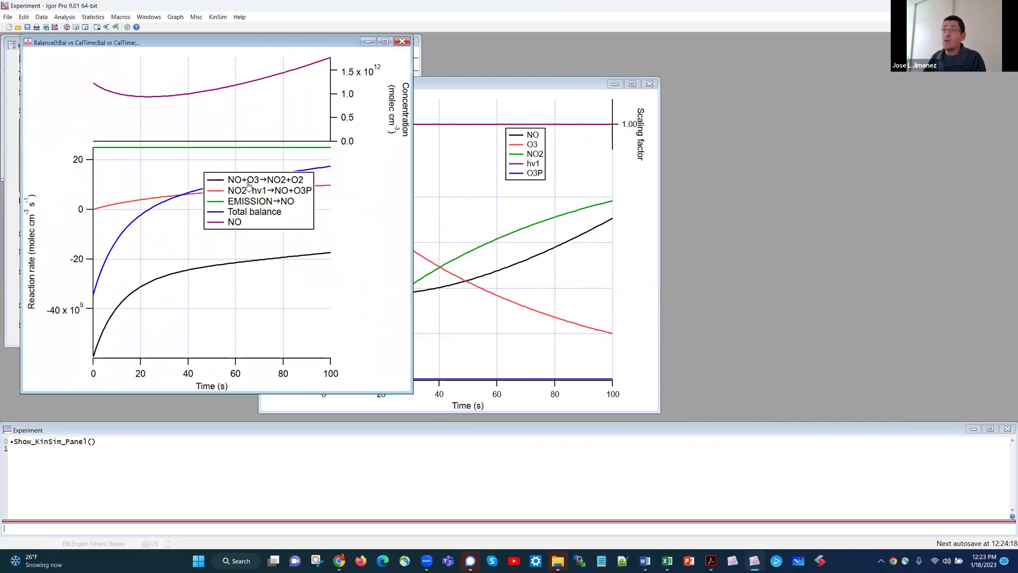
{"action": "left_click_drag", "start_coordinate": [218, 178], "coordinate": [303, 264]}
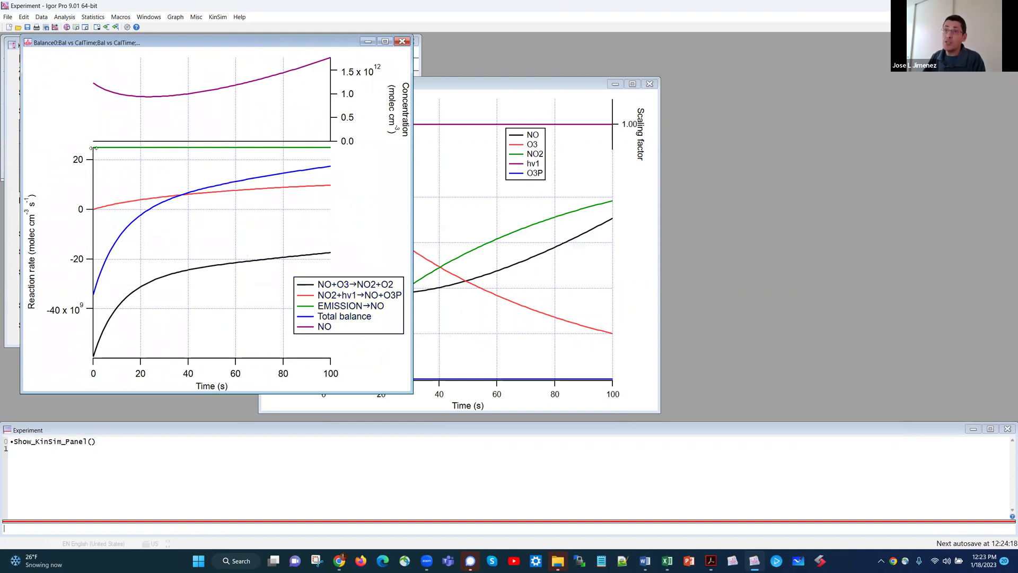